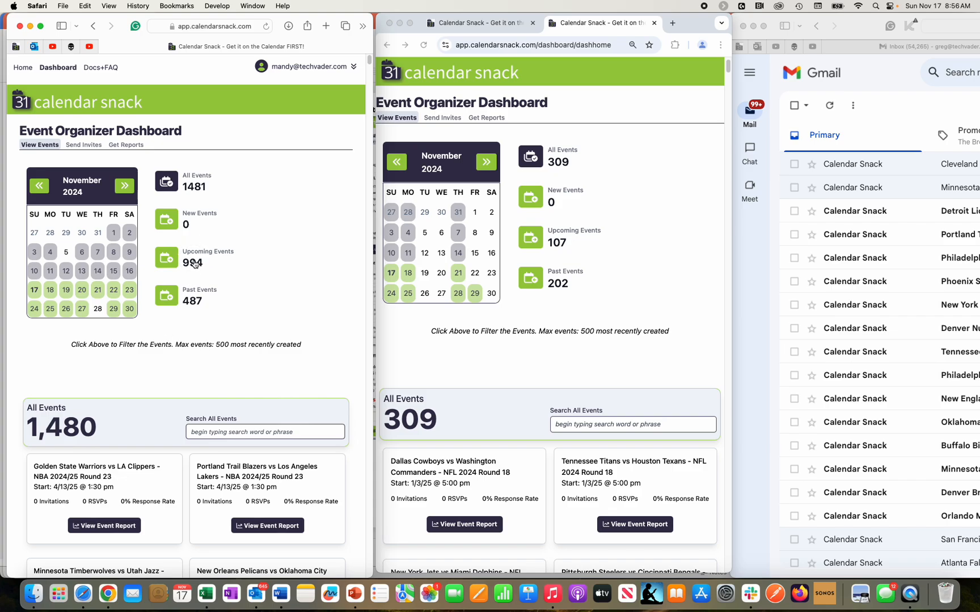
Filter the NBA account's event dashboard to show only Upcoming Events.
left_click(194, 264)
left_click(200, 187)
left_click(193, 262)
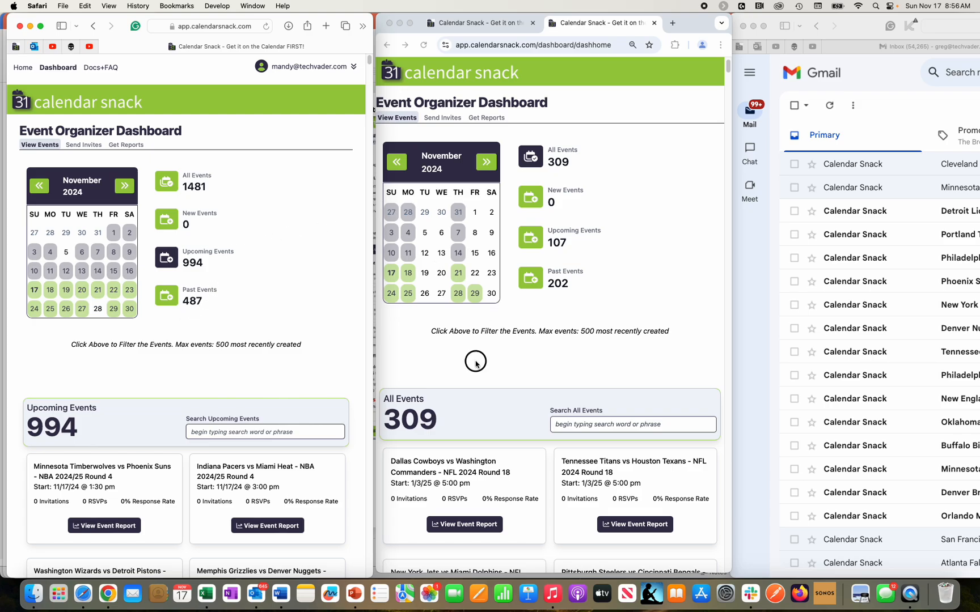
Filter the NFL account's event dashboard to show only Upcoming Events.
left_click(479, 363)
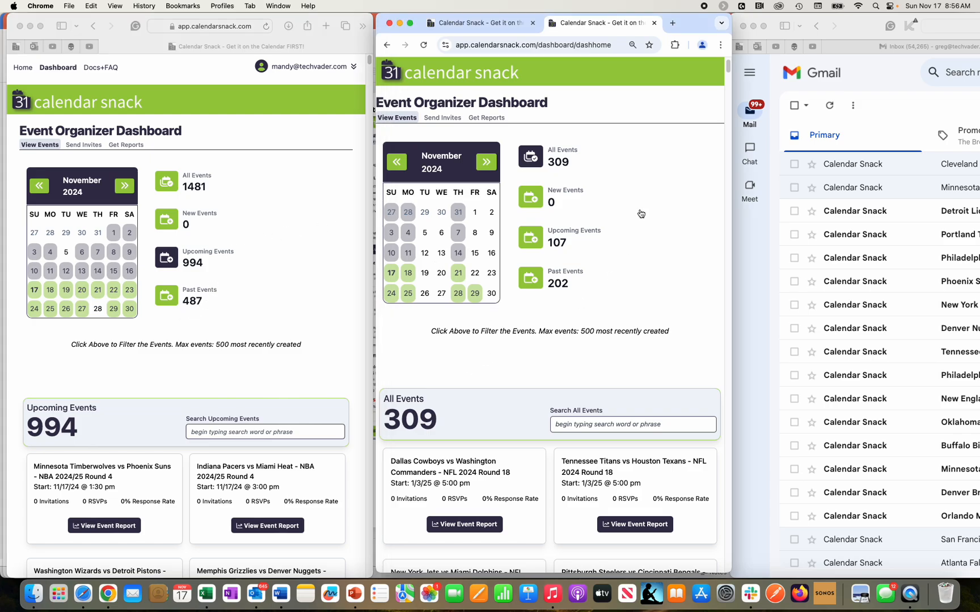
left_click(567, 163)
scroll(556, 449, "down", 2)
scroll(556, 449, "down", 10)
scroll(554, 442, "up", 6)
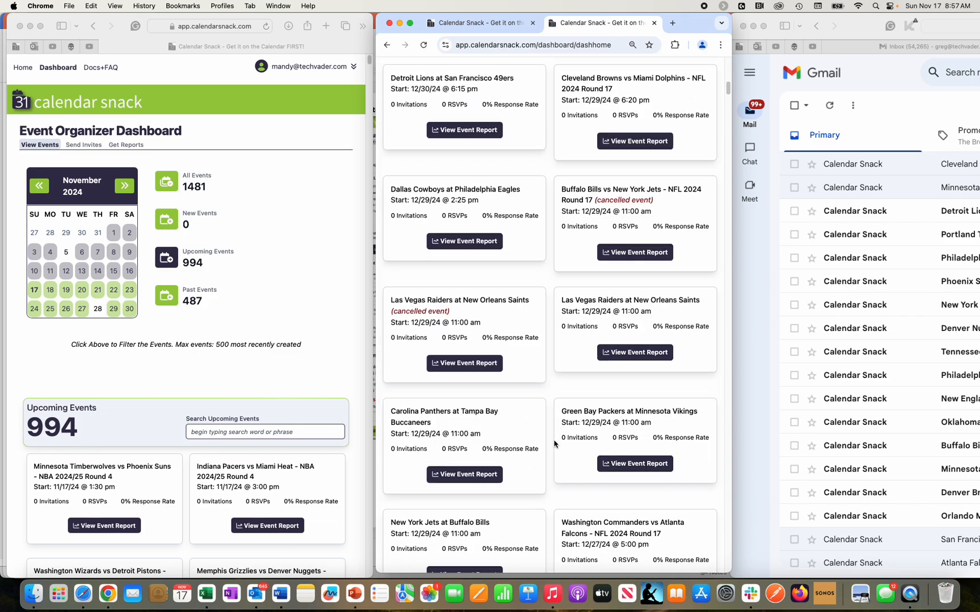
scroll(554, 442, "up", 6)
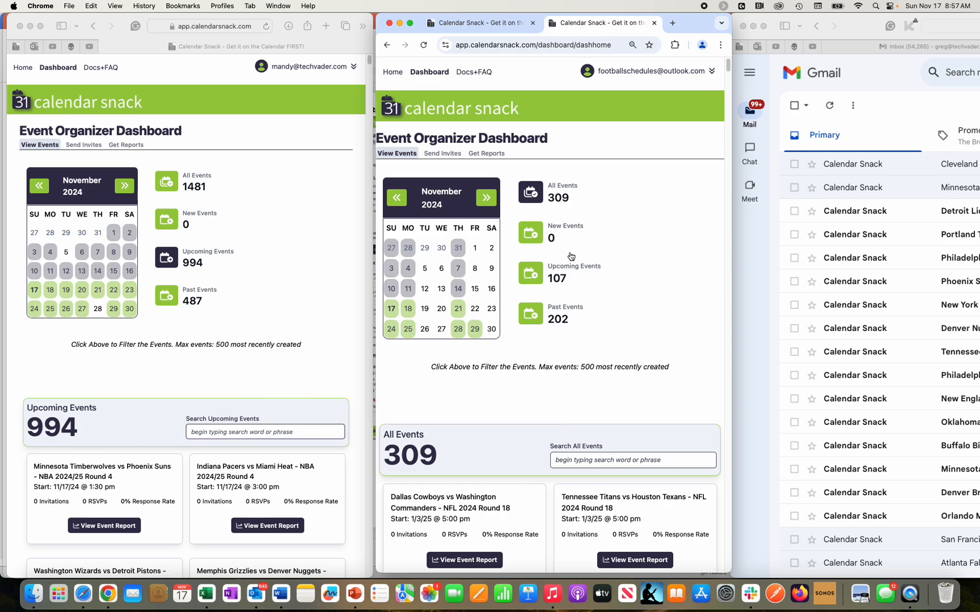
left_click(550, 273)
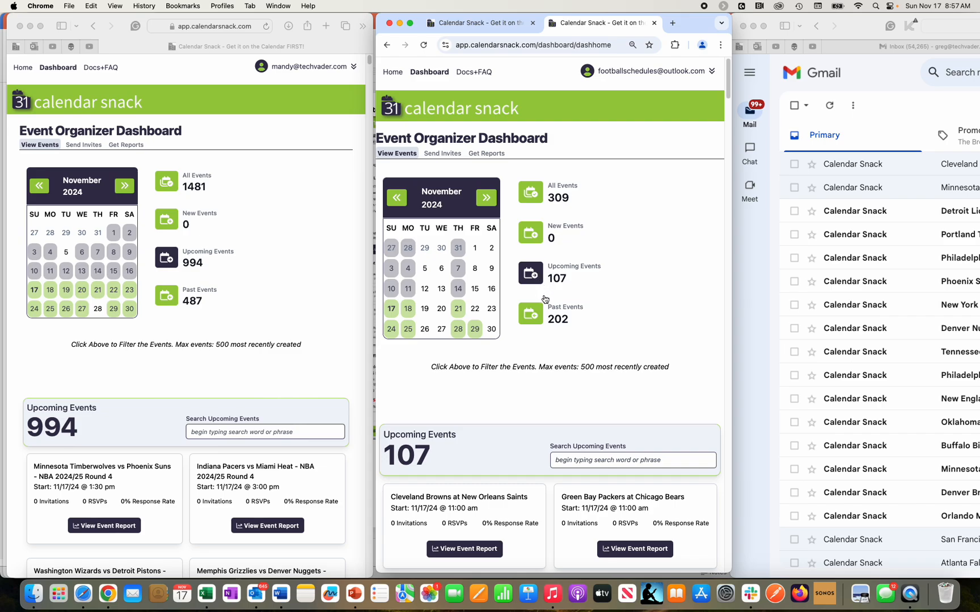
Examine the upcoming event listings on the NFL dashboard and the NBA dashboard.
scroll(543, 298, "down", 5)
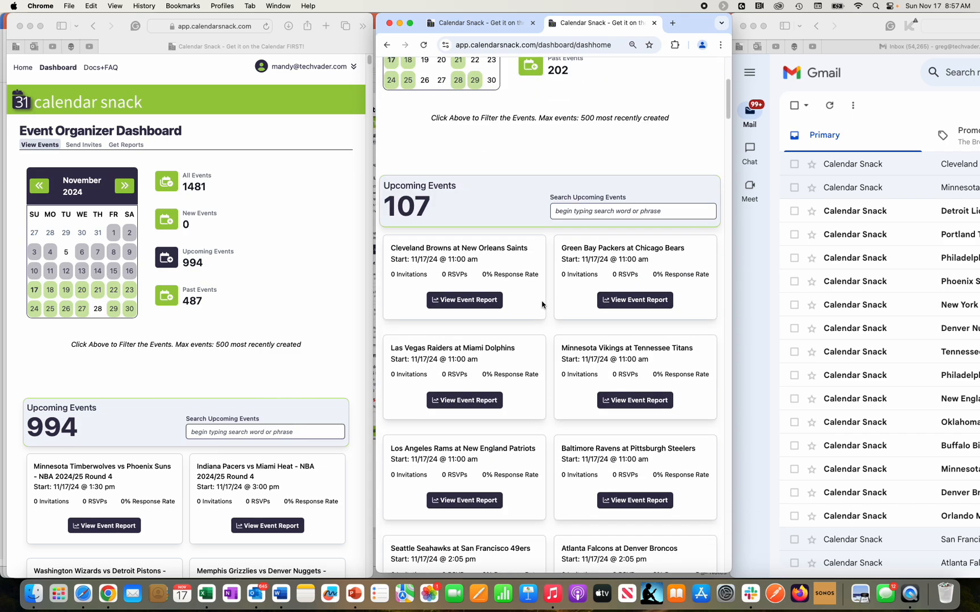
scroll(541, 305, "up", 5)
scroll(535, 316, "down", 1)
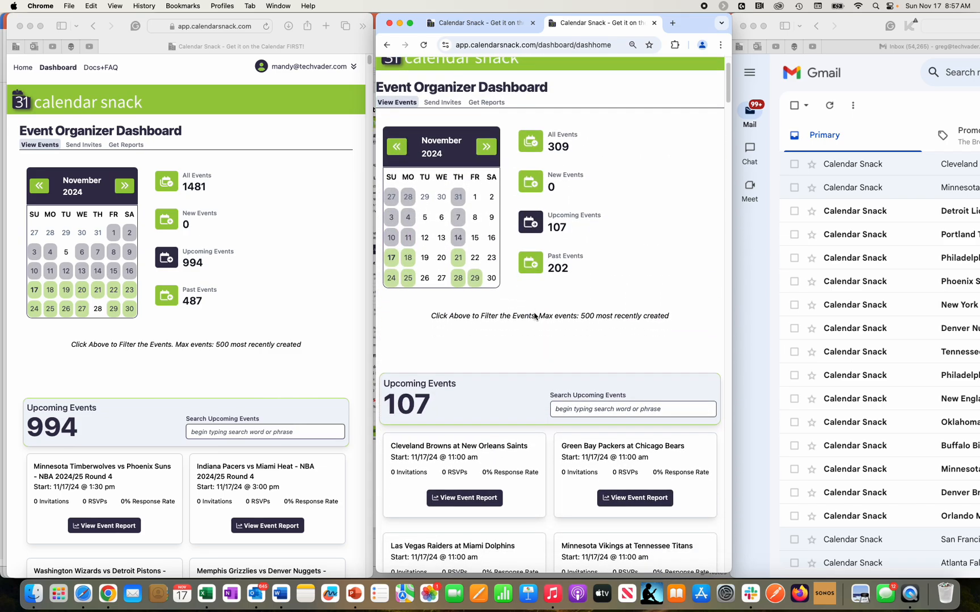
scroll(534, 316, "up", 1)
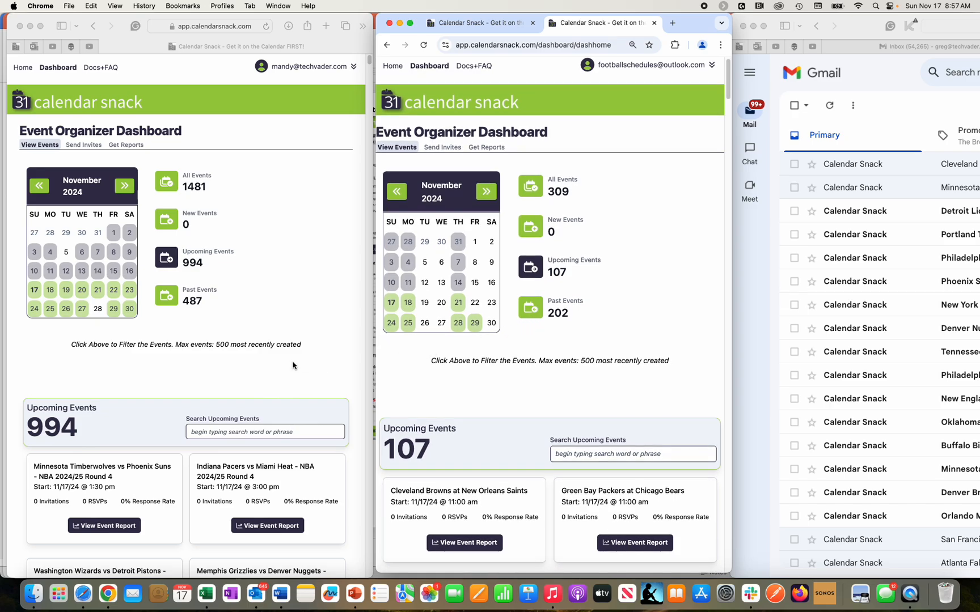
scroll(293, 365, "down", 2)
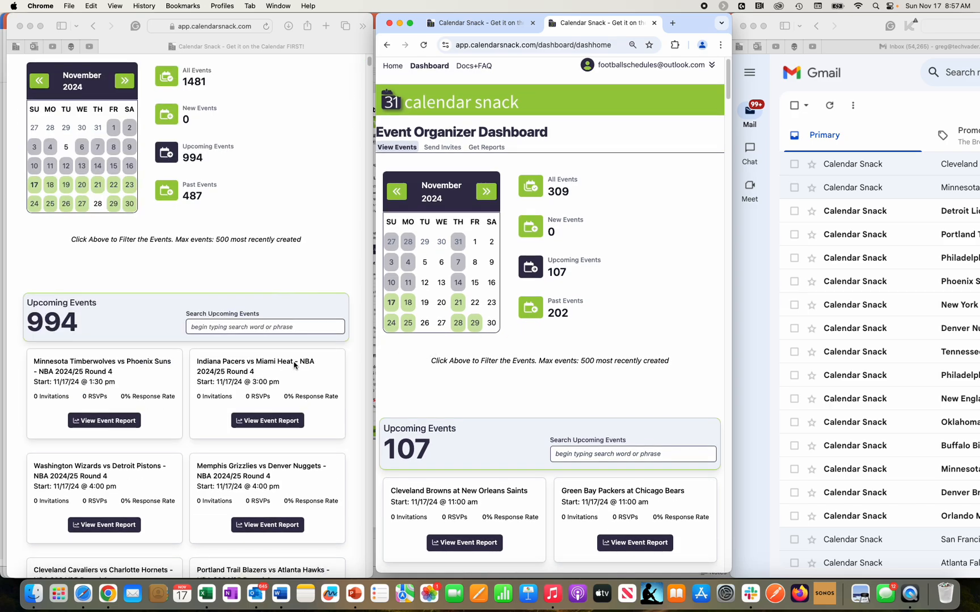
scroll(294, 365, "down", 2)
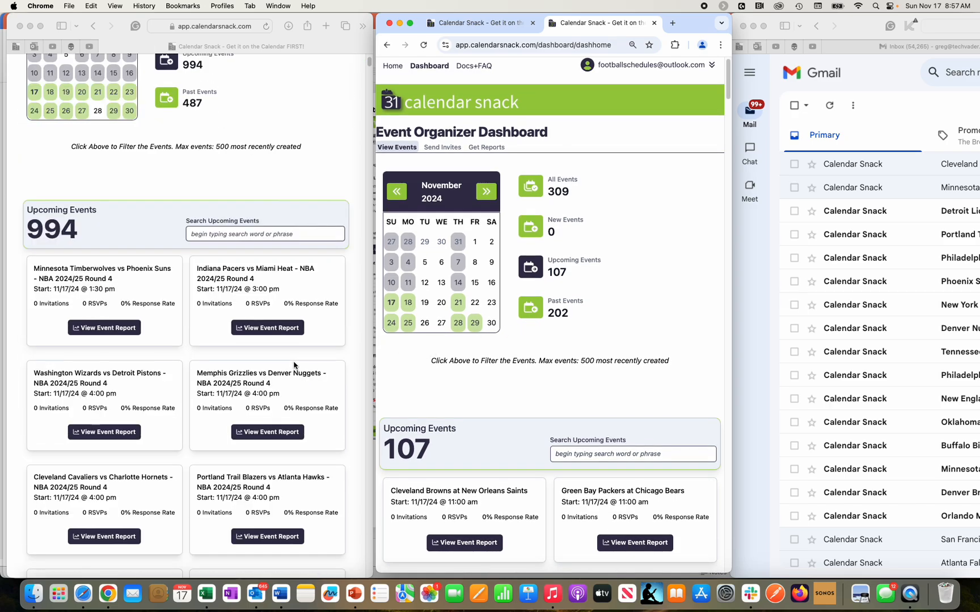
scroll(294, 365, "up", 2)
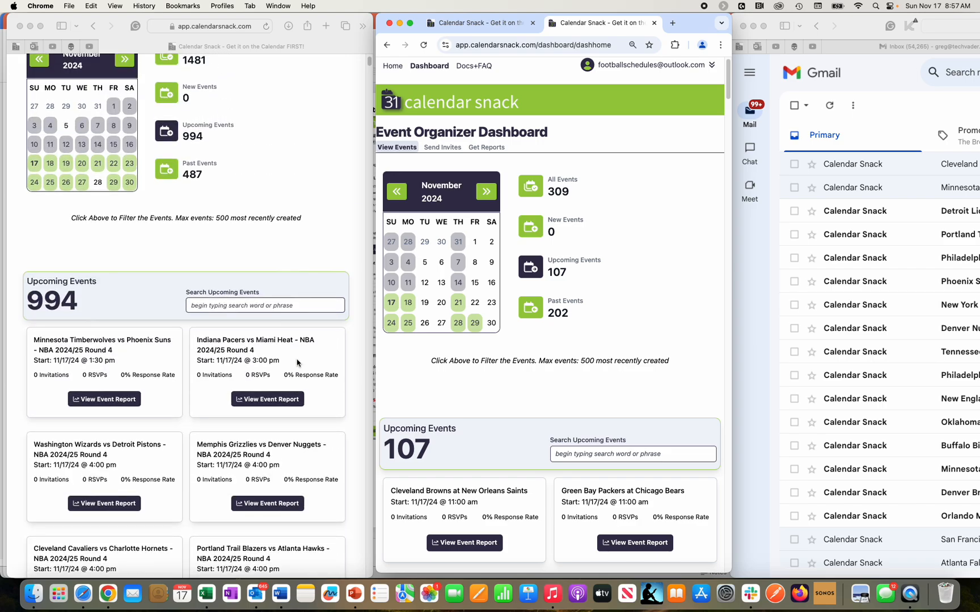
scroll(297, 363, "up", 2)
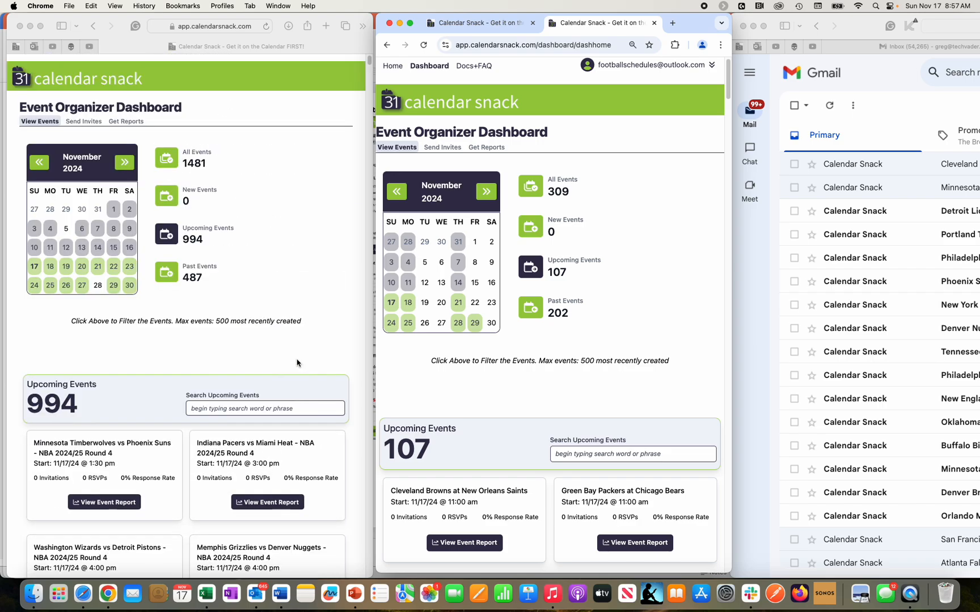
Open Send Invites on both the NBA and NFL dashboards and bring up the VIP List upload for the NBA account.
left_click(88, 123)
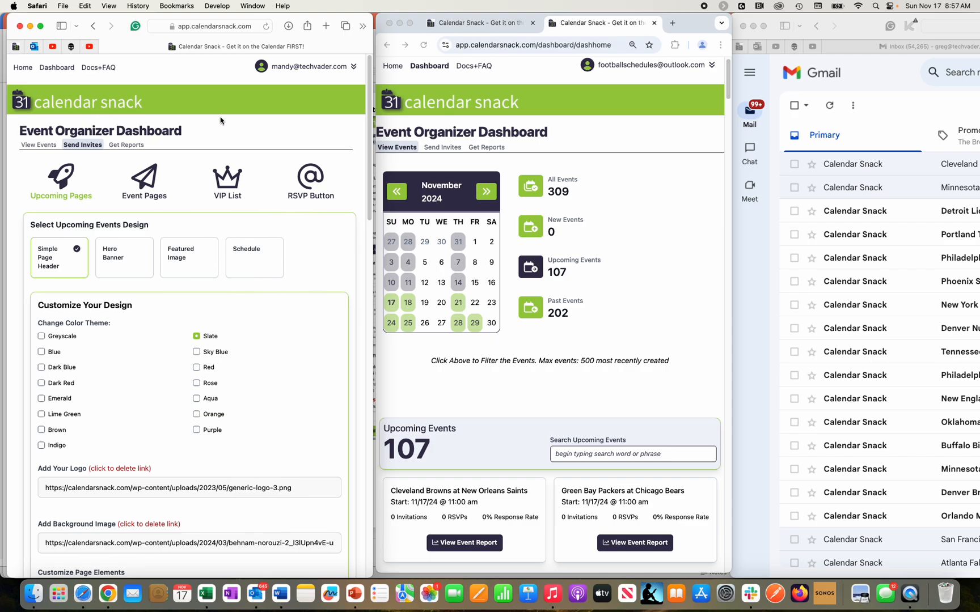
left_click(442, 147)
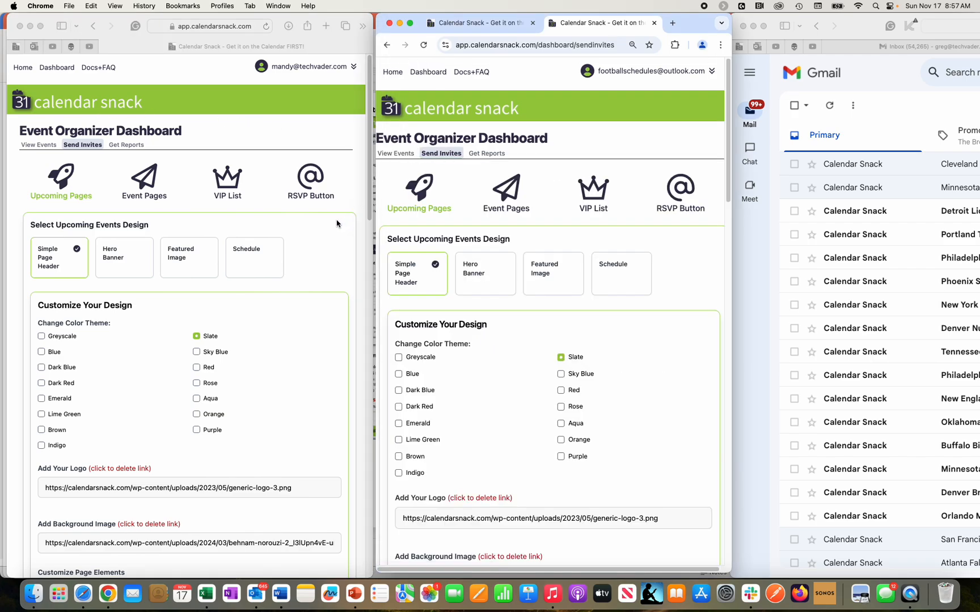
left_click(240, 187)
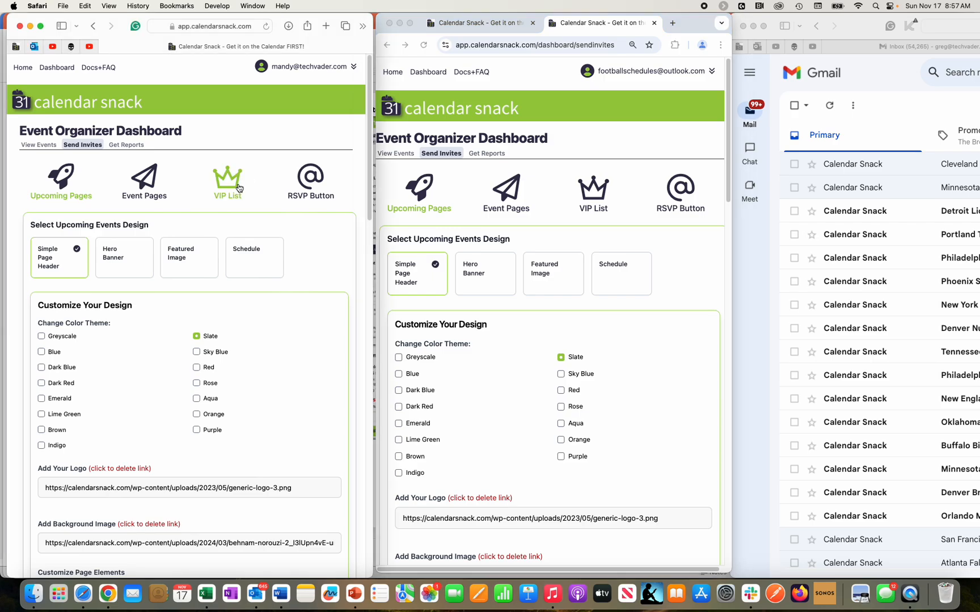
left_click(238, 188)
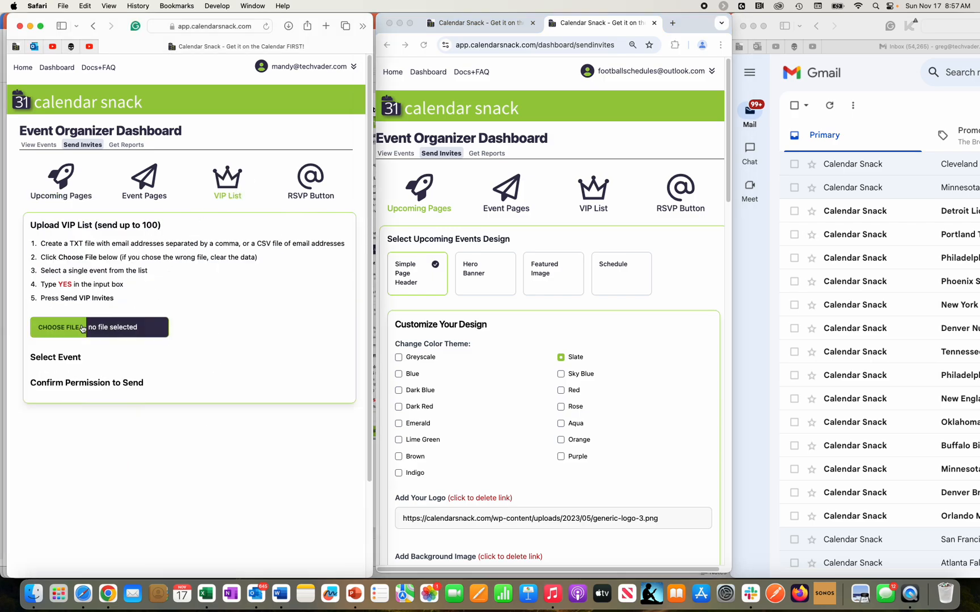
Upload "TXT FILEapr6 copy.txt" as the NBA VIP list and select the Indiana Pacers vs Miami Heat Round 4 event.
left_click(81, 328)
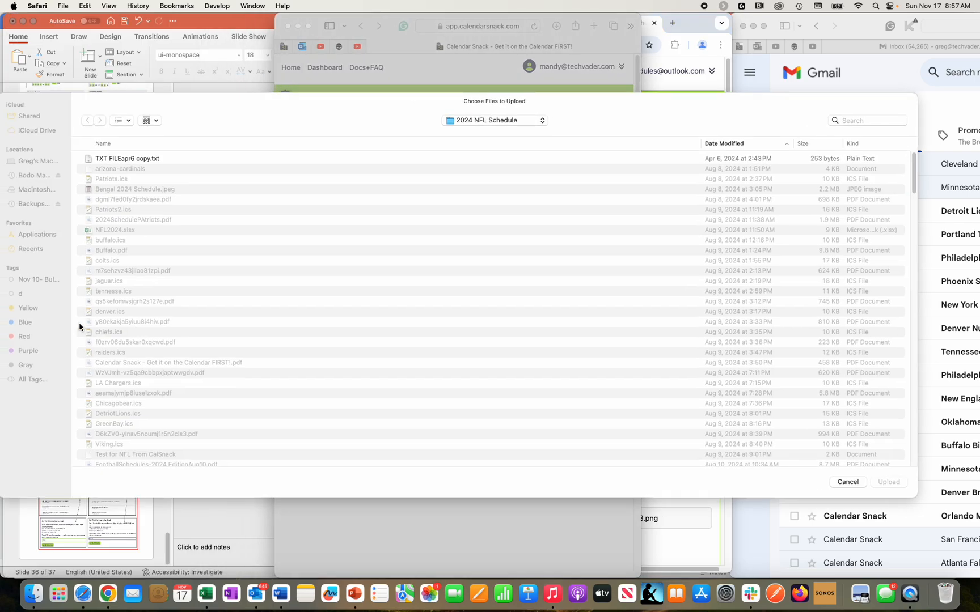
double_click(111, 161)
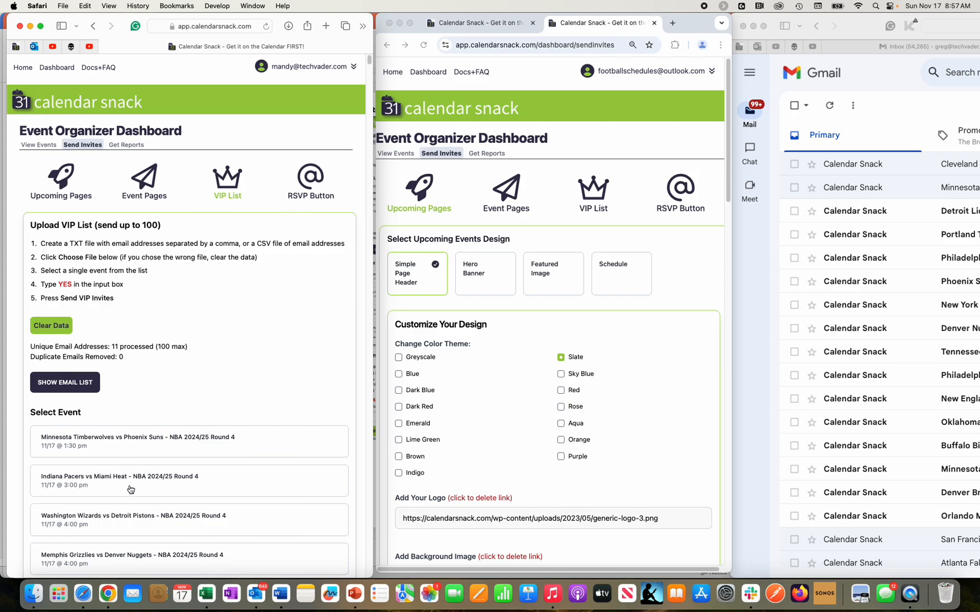
left_click(130, 489)
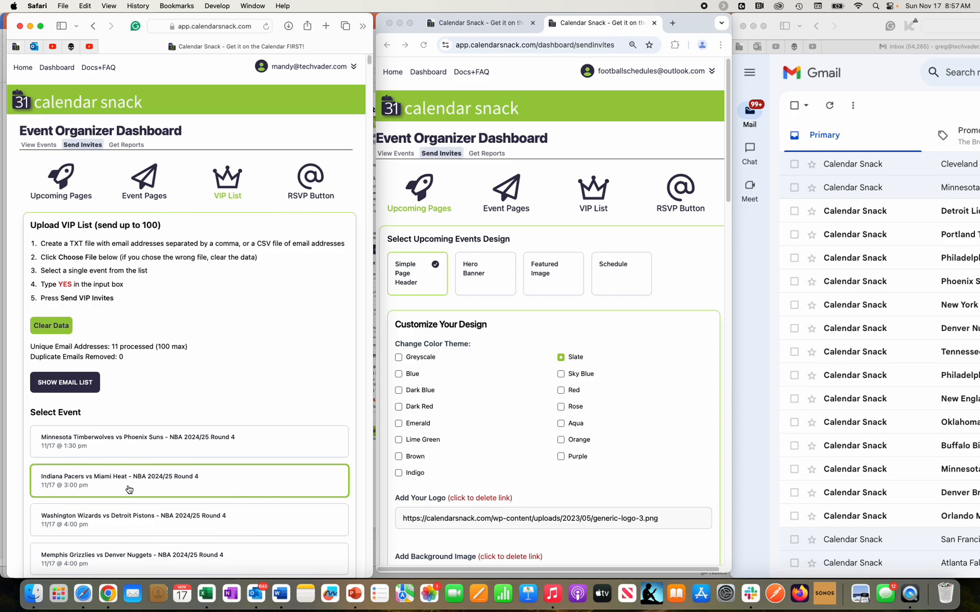
scroll(129, 491, "down", 2)
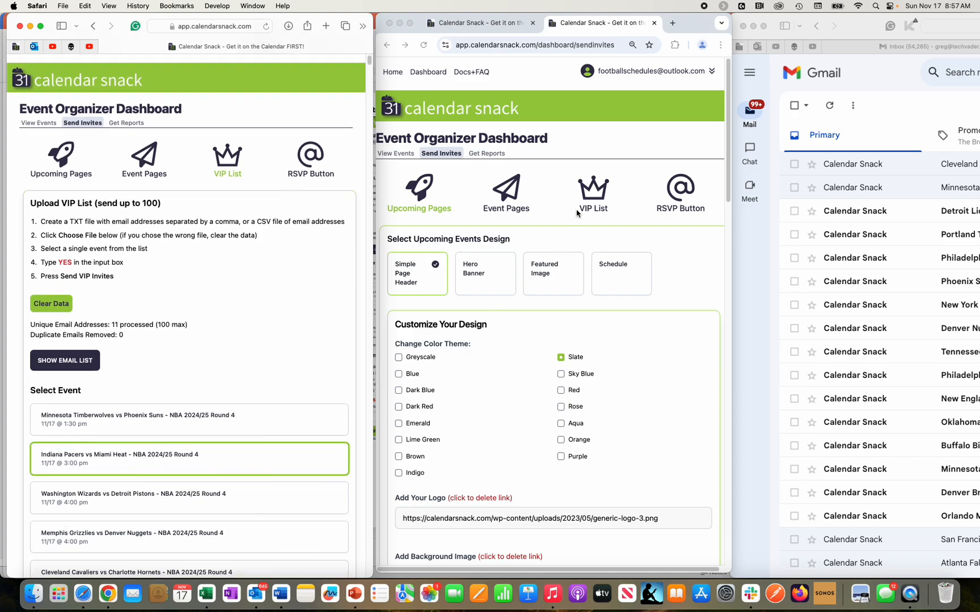
Upload "TXT FILEapr6 copy.txt" as the VIP list on the NFL dashboard and check its email list.
left_click(589, 202)
left_click(590, 202)
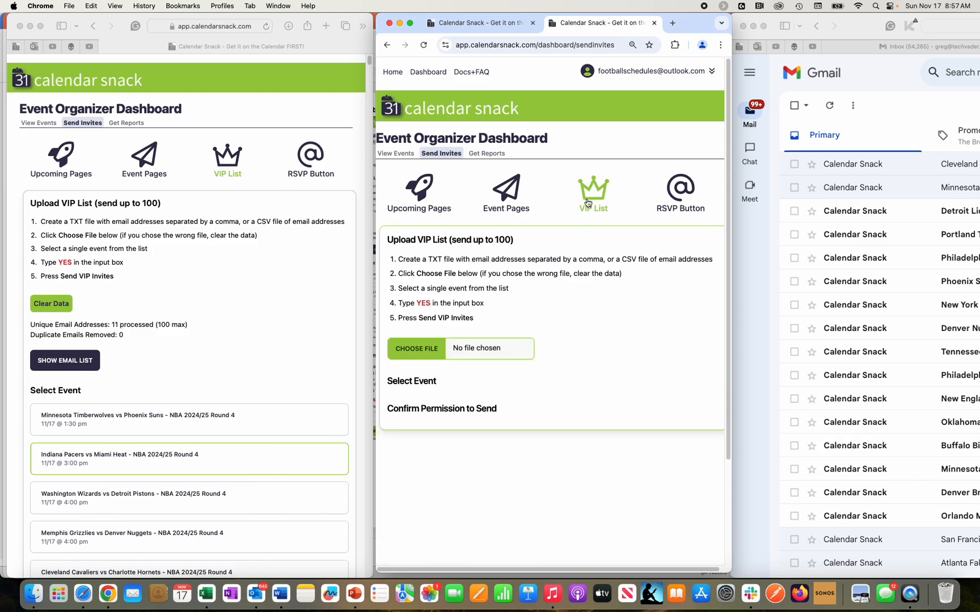
left_click(422, 354)
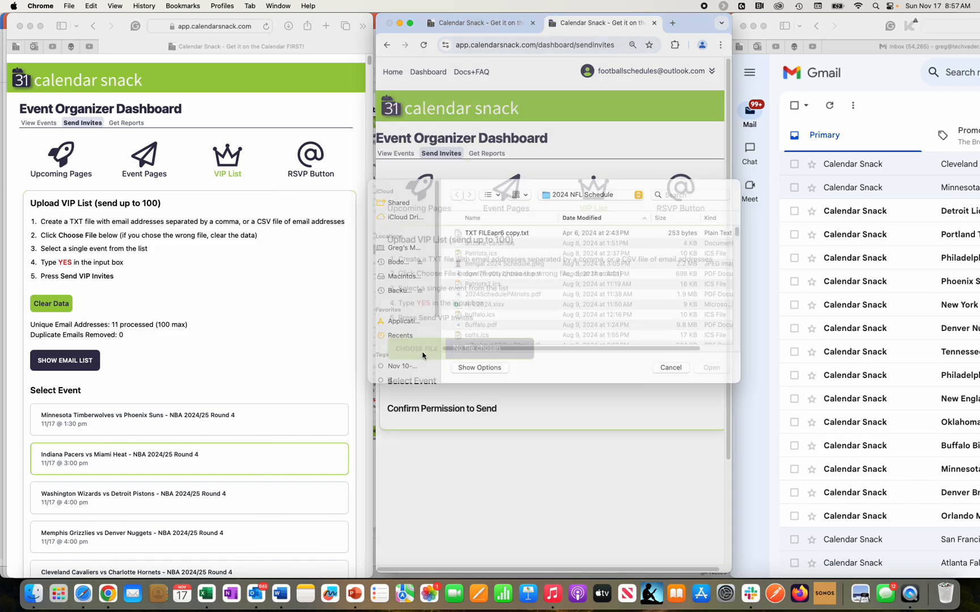
double_click(483, 233)
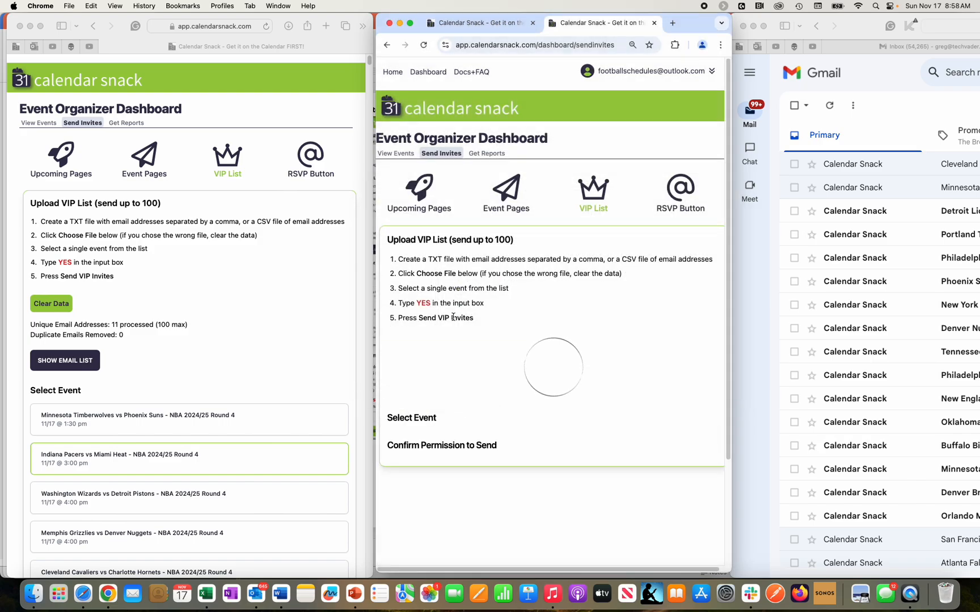
left_click(443, 404)
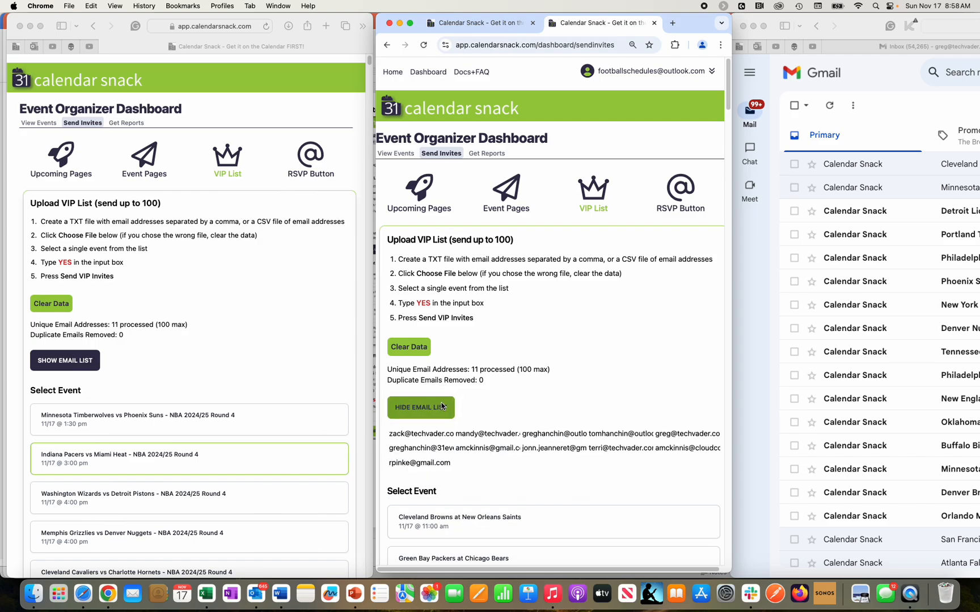
left_click(441, 403)
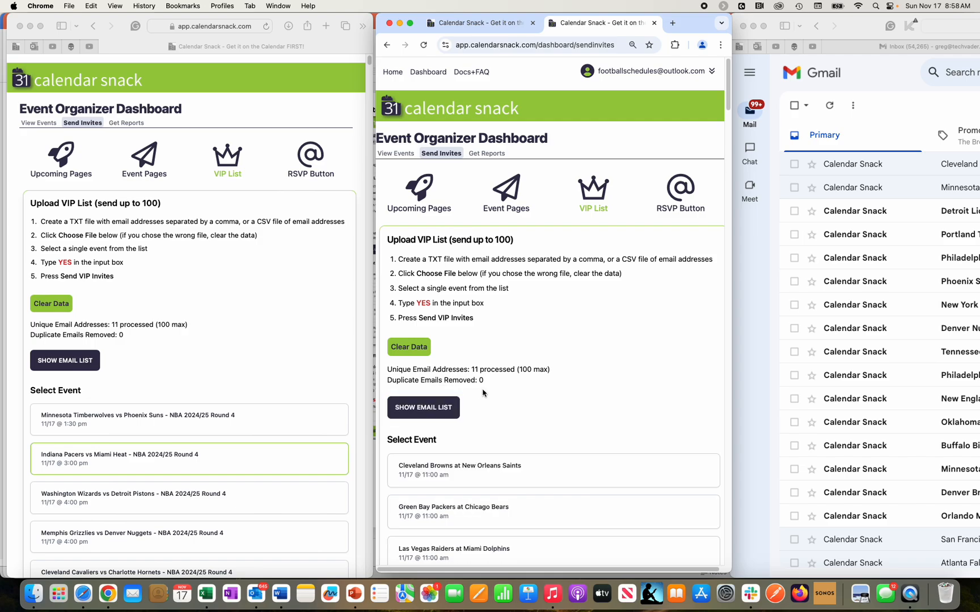
Select the Green Bay Packers at Chicago Bears event for the NFL VIP invites.
scroll(483, 392, "down", 1)
scroll(483, 392, "down", 3)
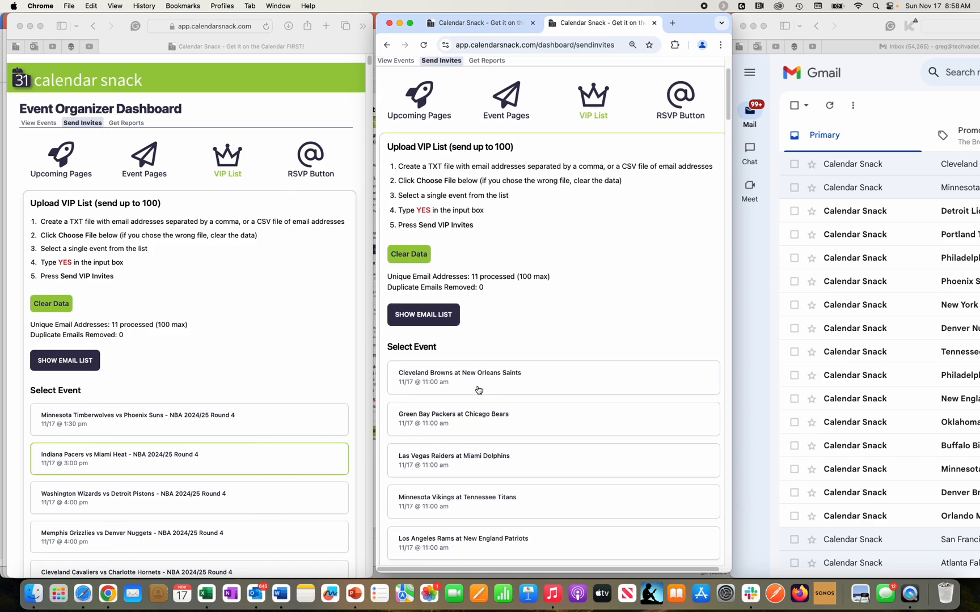
left_click(465, 410)
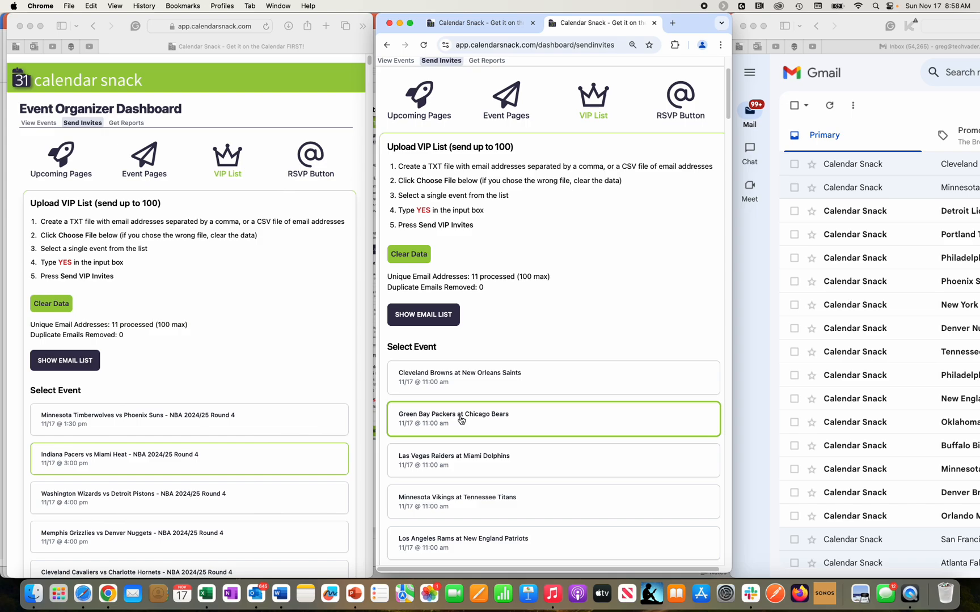
Confirm sending permission with YES and send the VIP invites for the Indiana Pacers vs Miami Heat event.
scroll(357, 460, "down", 2)
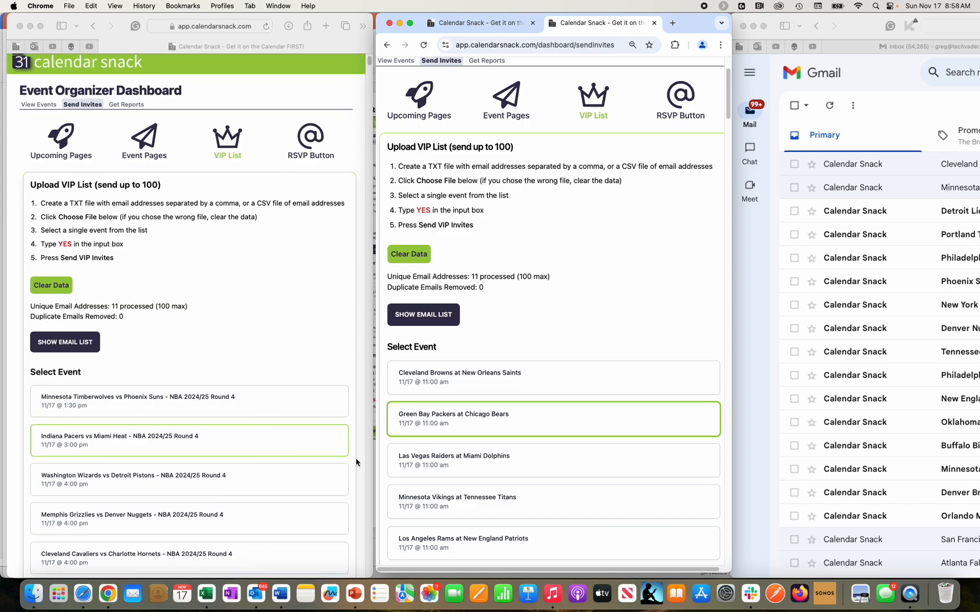
scroll(356, 462, "down", 3)
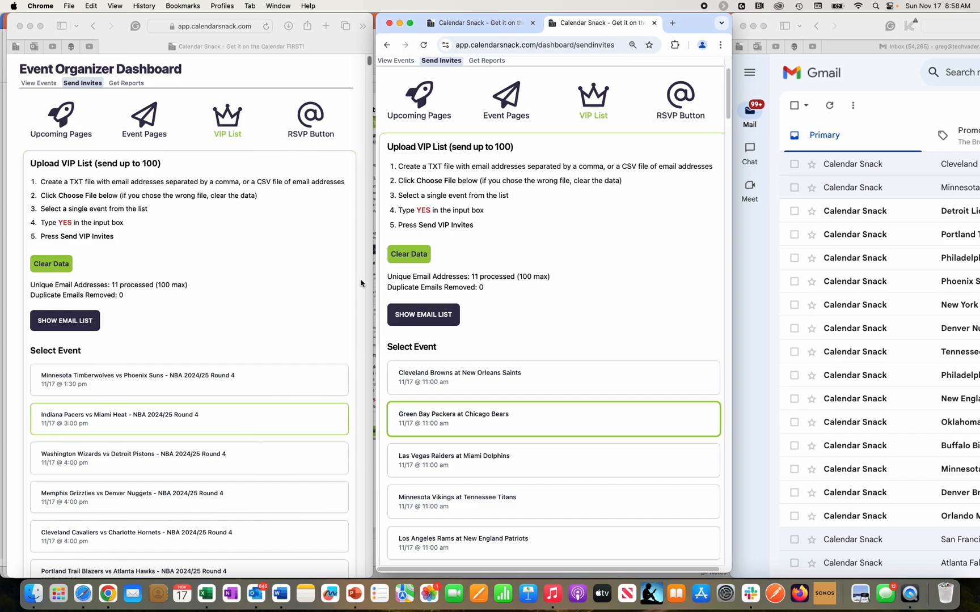
left_click(369, 63)
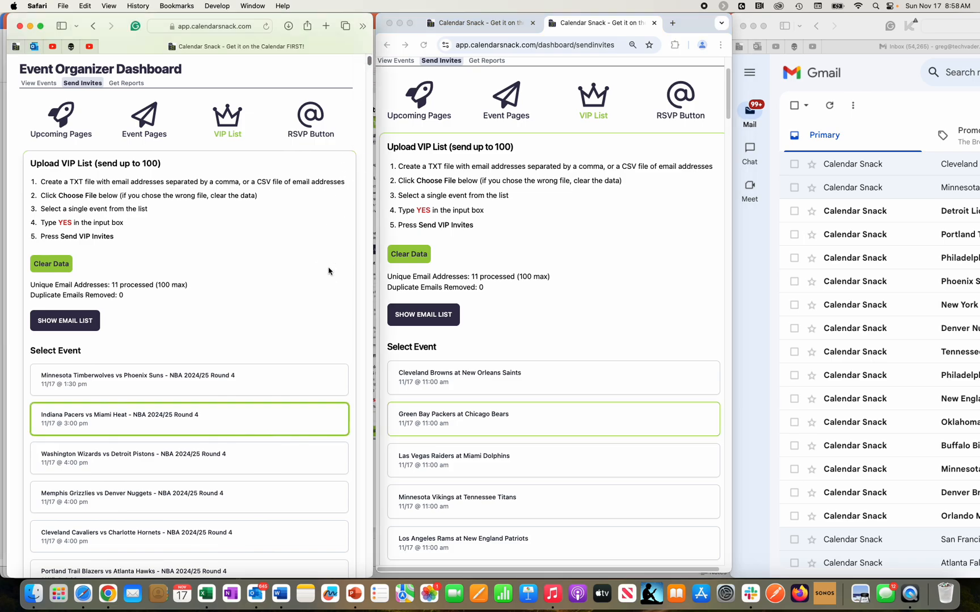
left_click_drag(369, 62, 380, 595)
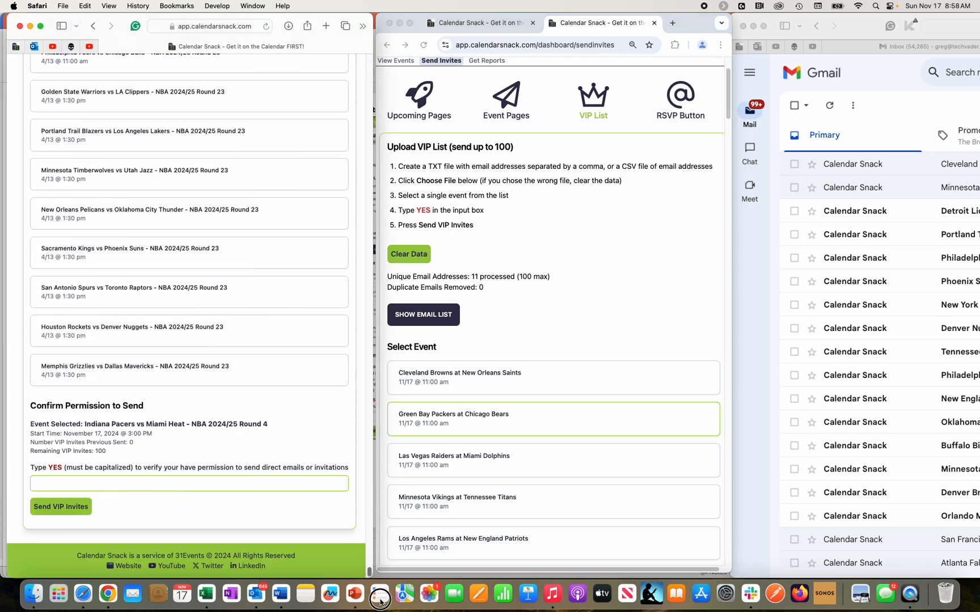
left_click(224, 480)
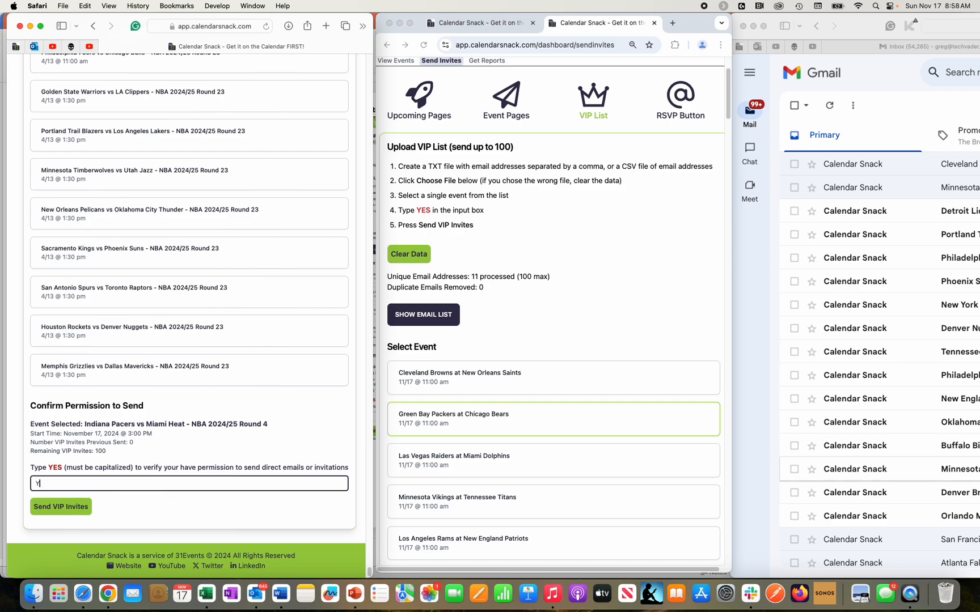
type("YES")
left_click(72, 512)
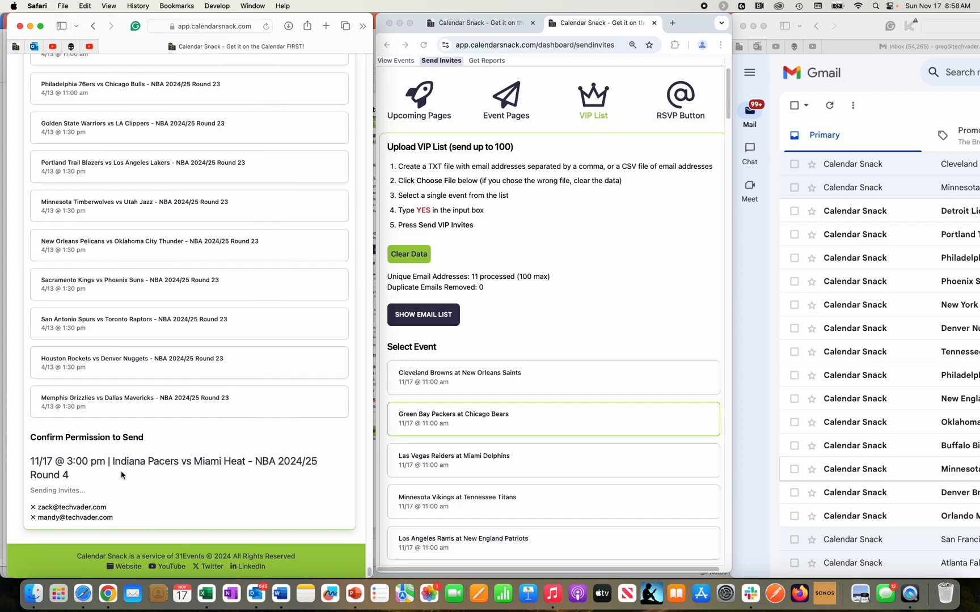
scroll(122, 476, "down", 1)
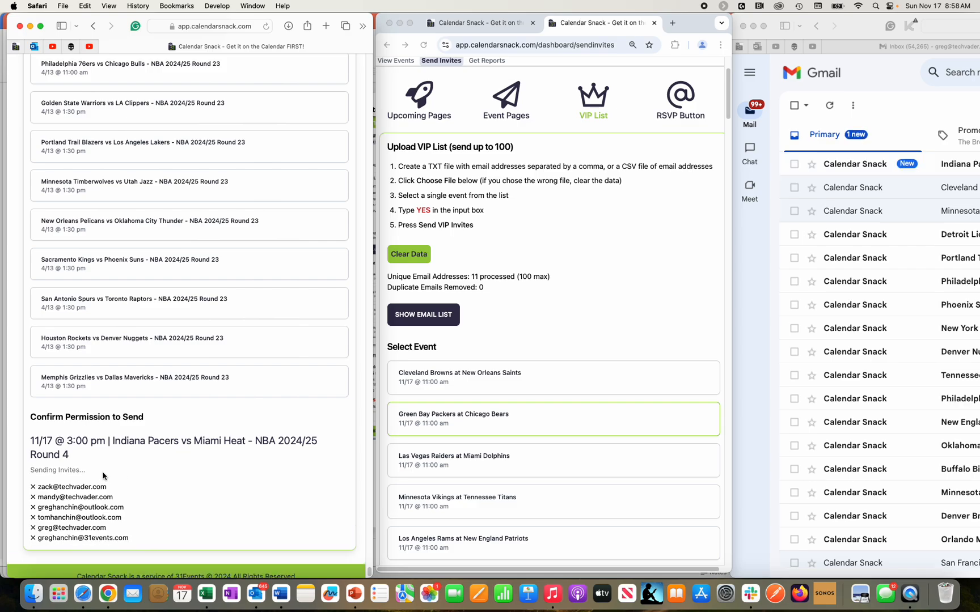
scroll(99, 477, "down", 1)
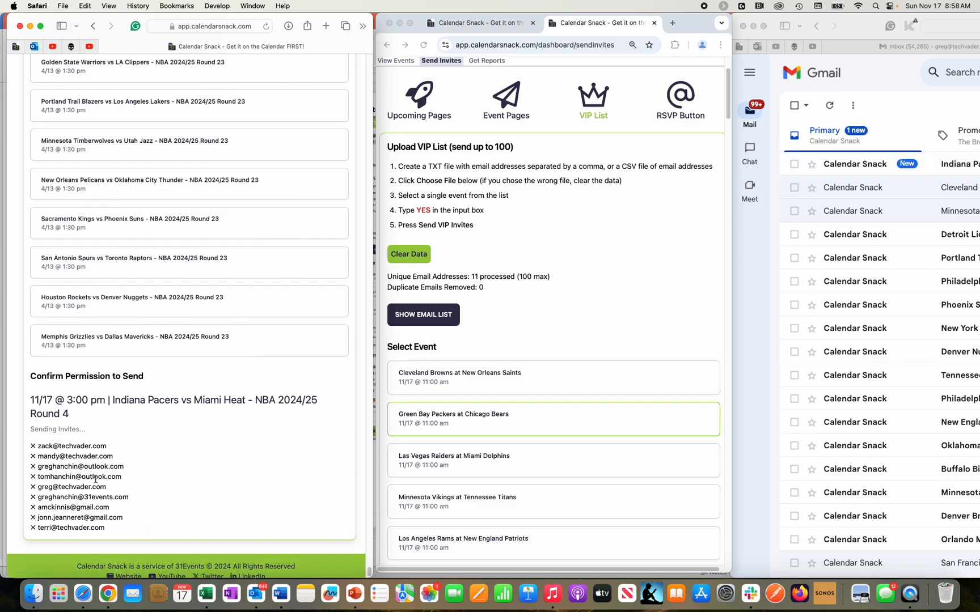
Confirm sending permission with YES on the NFL dashboard and send the VIP invites for Green Bay Packers at Chicago Bears.
scroll(100, 478, "down", 1)
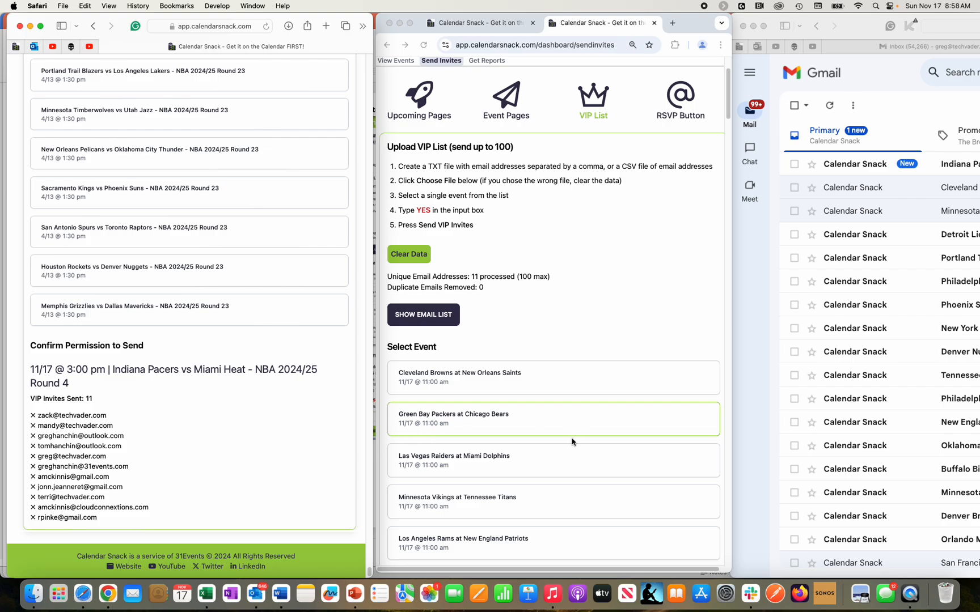
left_click(726, 92)
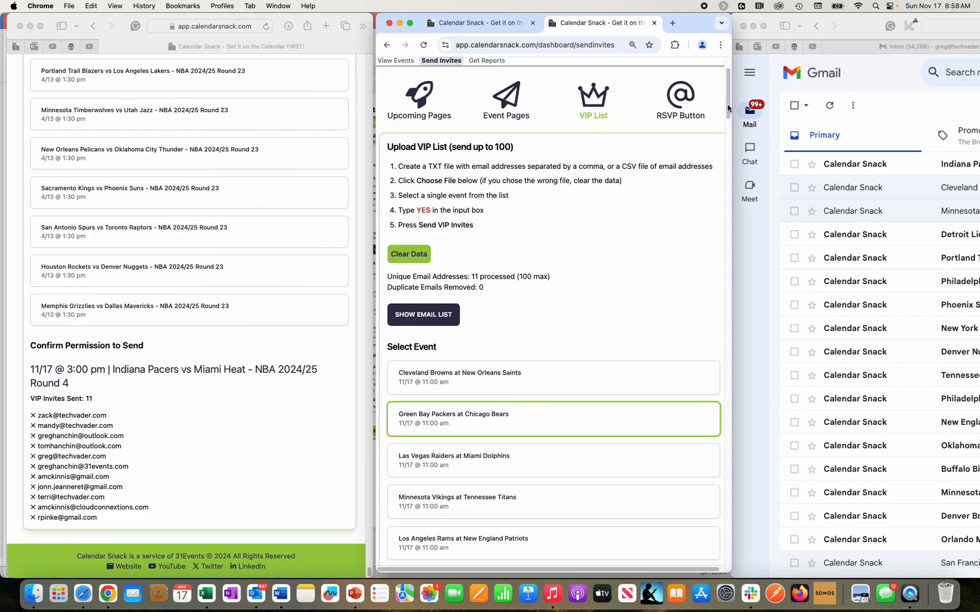
left_click_drag(728, 105, 706, 542)
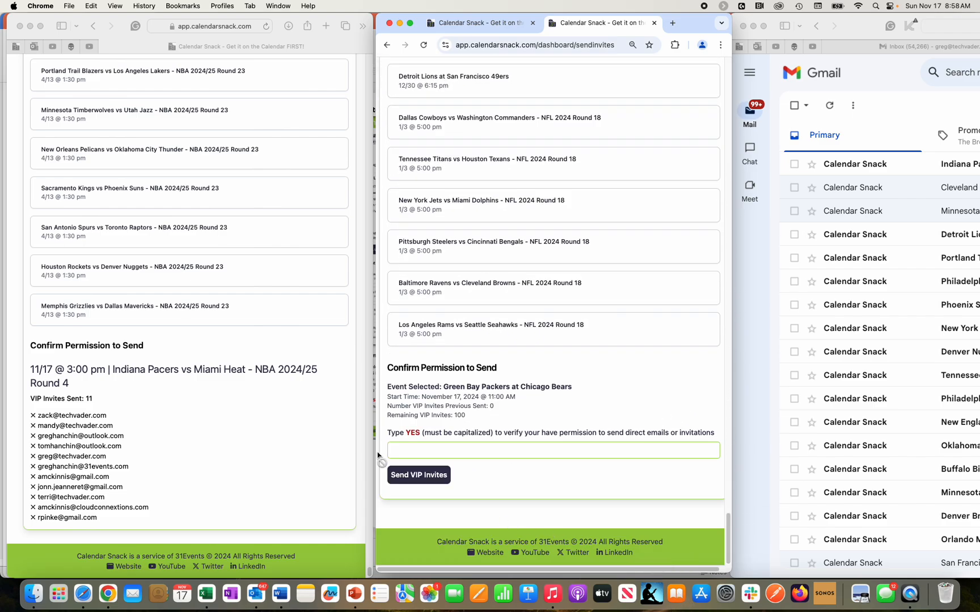
left_click(397, 447)
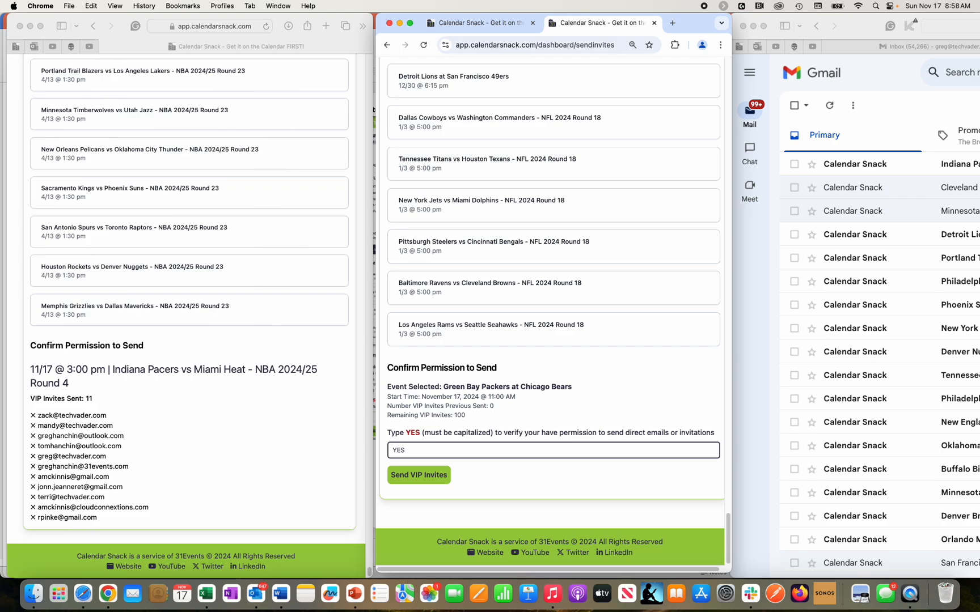
left_click(411, 478)
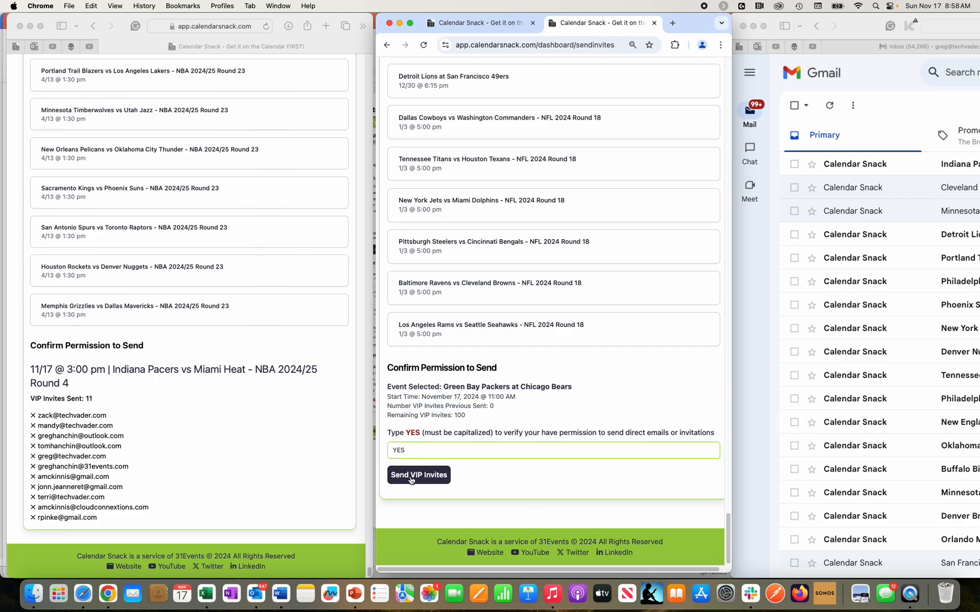
Switch to the Gmail inbox, open the Green Bay Packers at Chicago Bears invitation, RSVP Yes and return to the inbox.
left_click(832, 165)
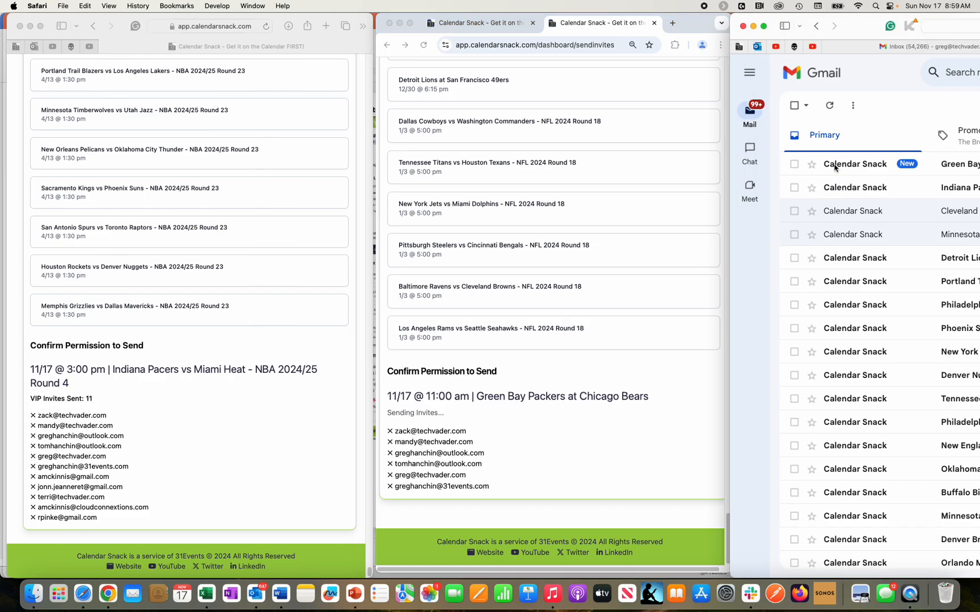
left_click(840, 168)
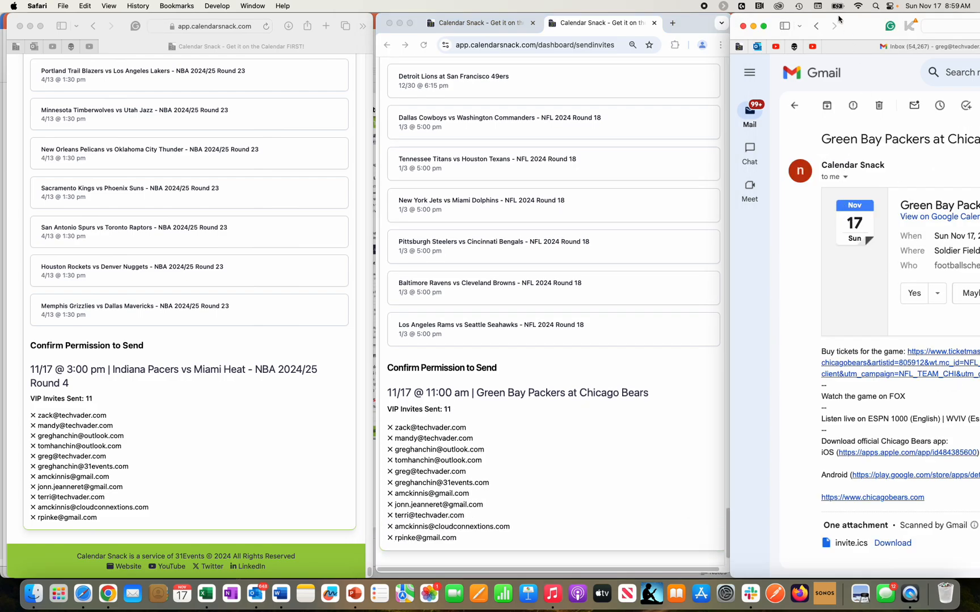
left_click_drag(852, 25, 779, 8)
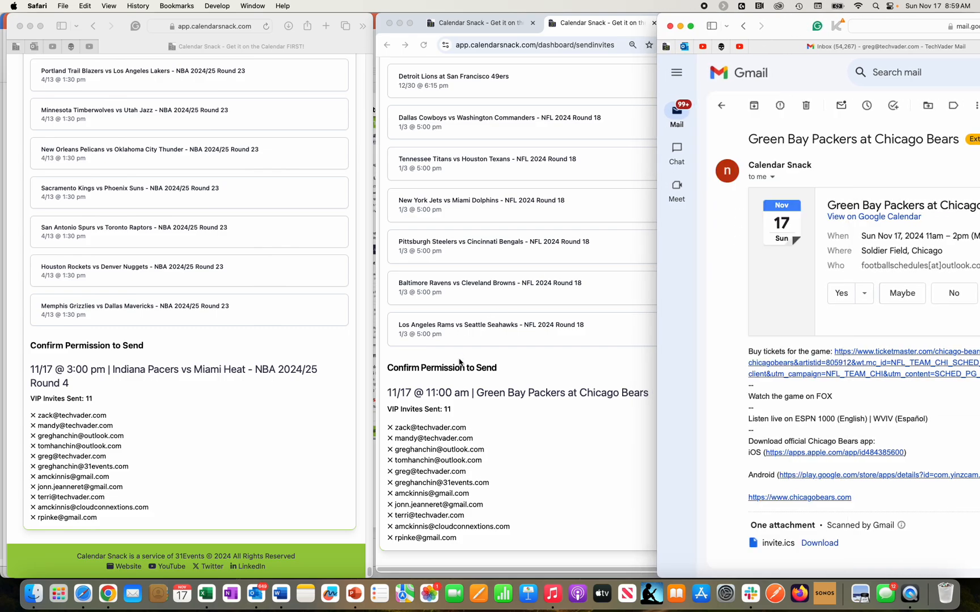
left_click(832, 296)
left_click(720, 105)
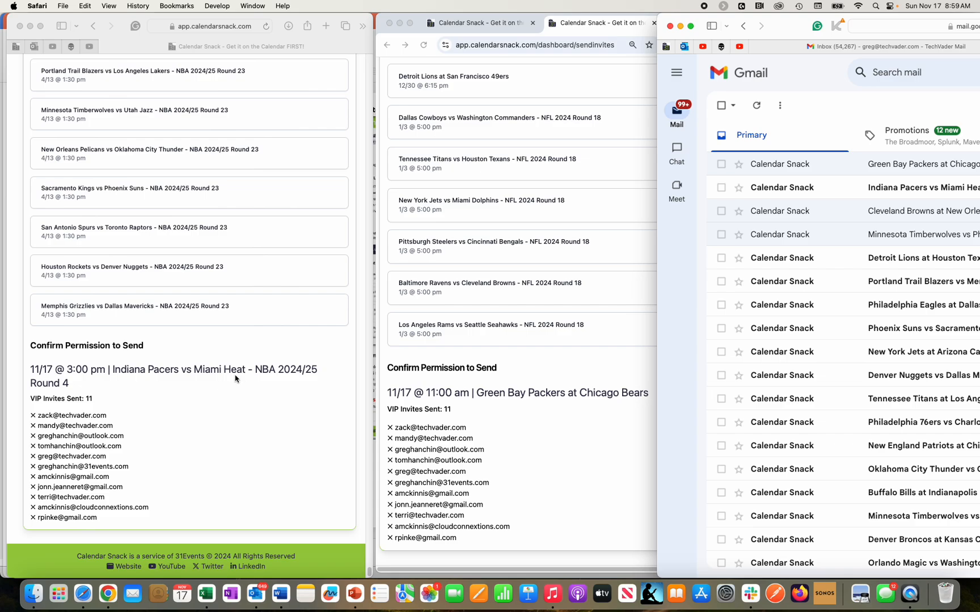
Open the Indiana Pacers vs Miami Heat invitation, RSVP Yes and return to the inbox.
left_click(868, 188)
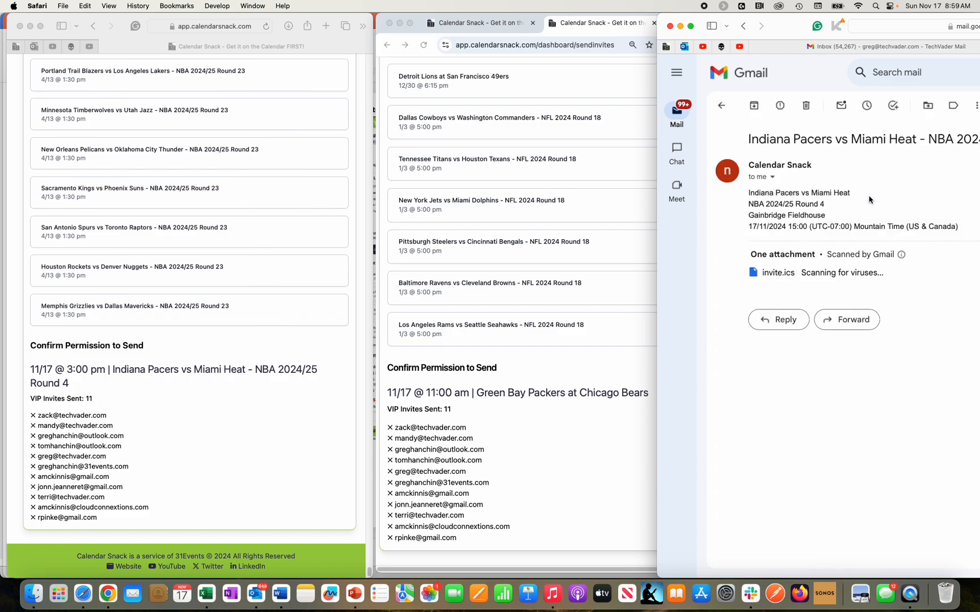
left_click(840, 303)
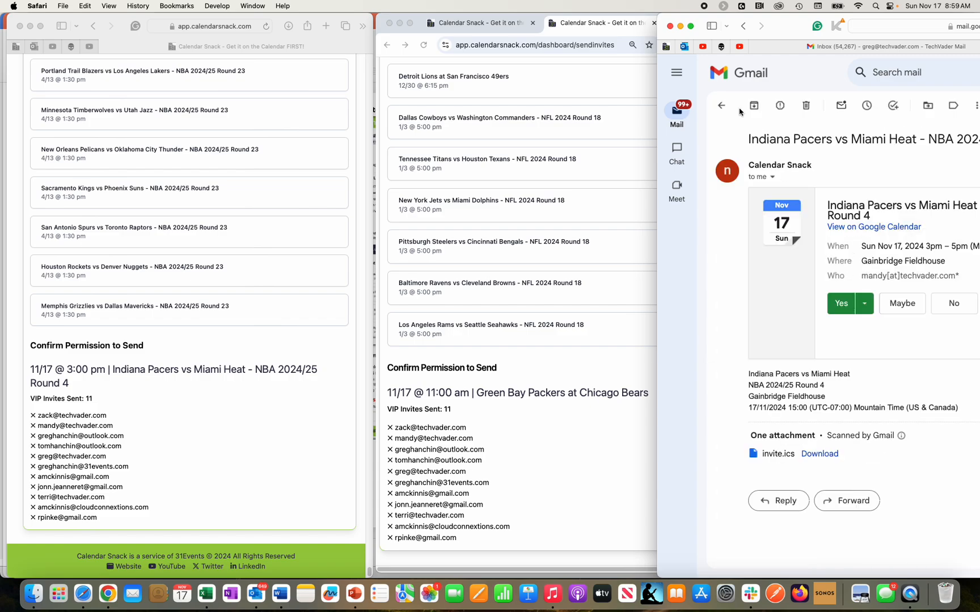
left_click(721, 106)
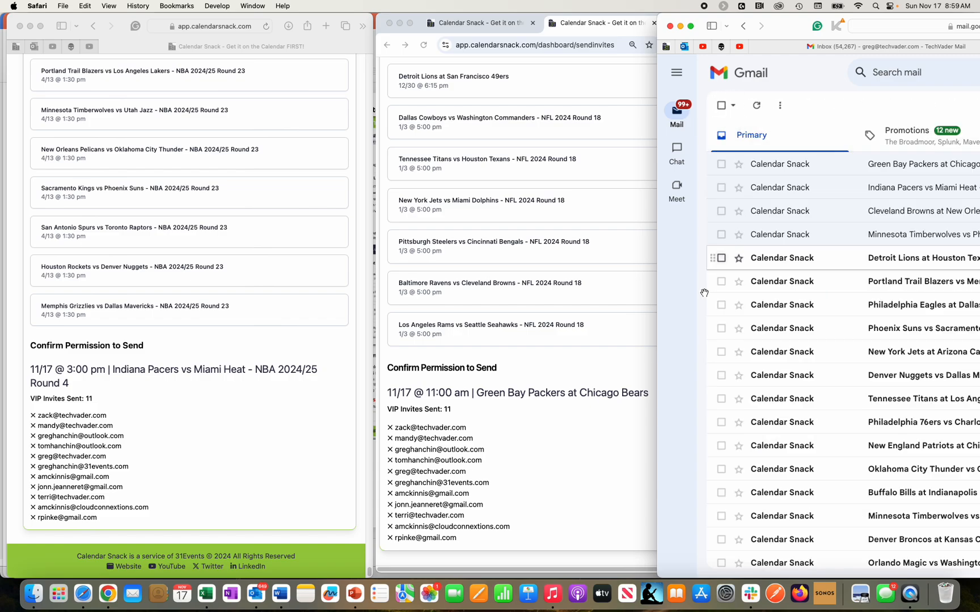
Switch to Outlook and accept the Green Bay Packers at Chicago Bears invitation.
left_click(264, 603)
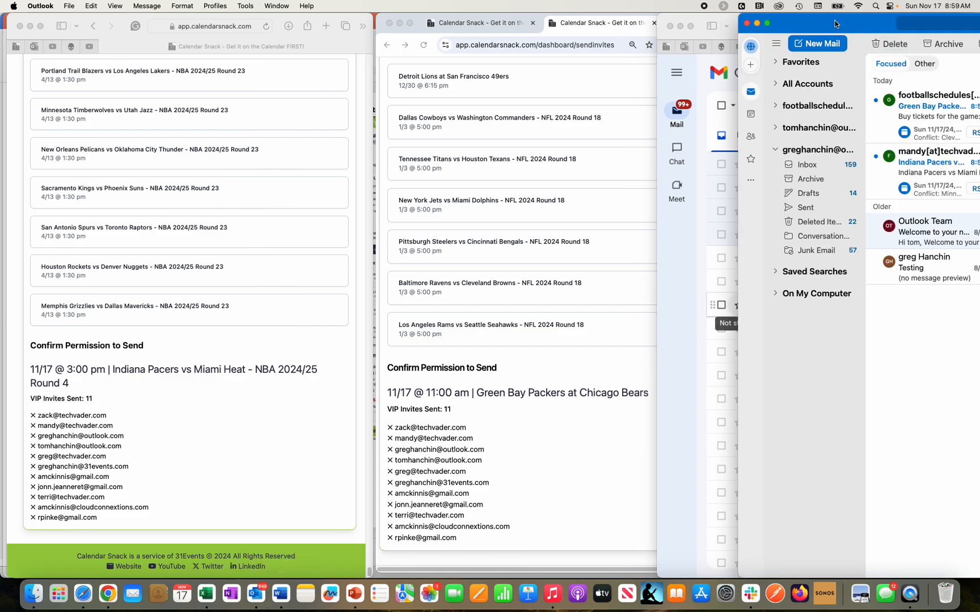
left_click_drag(835, 23, 748, 17)
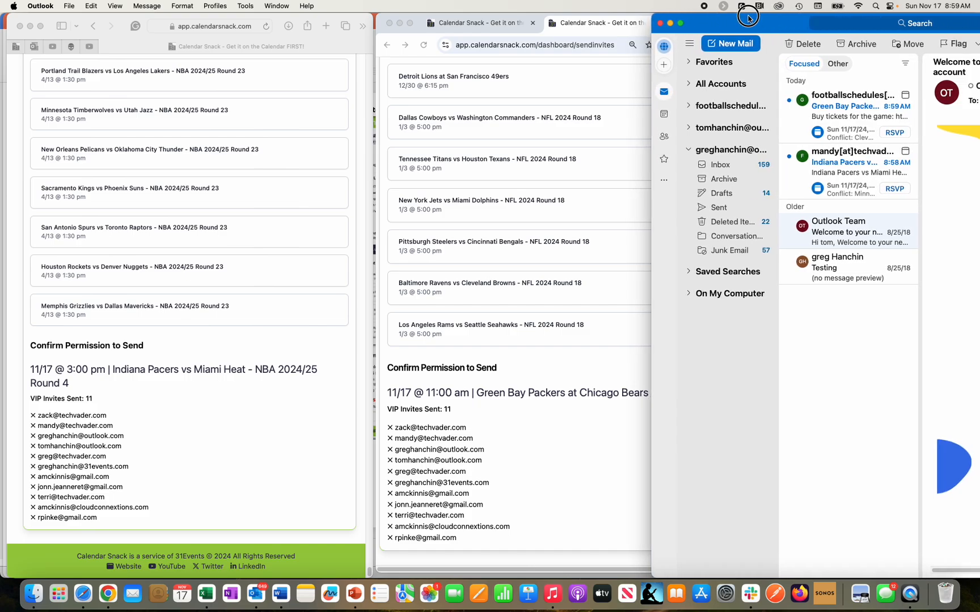
left_click(894, 132)
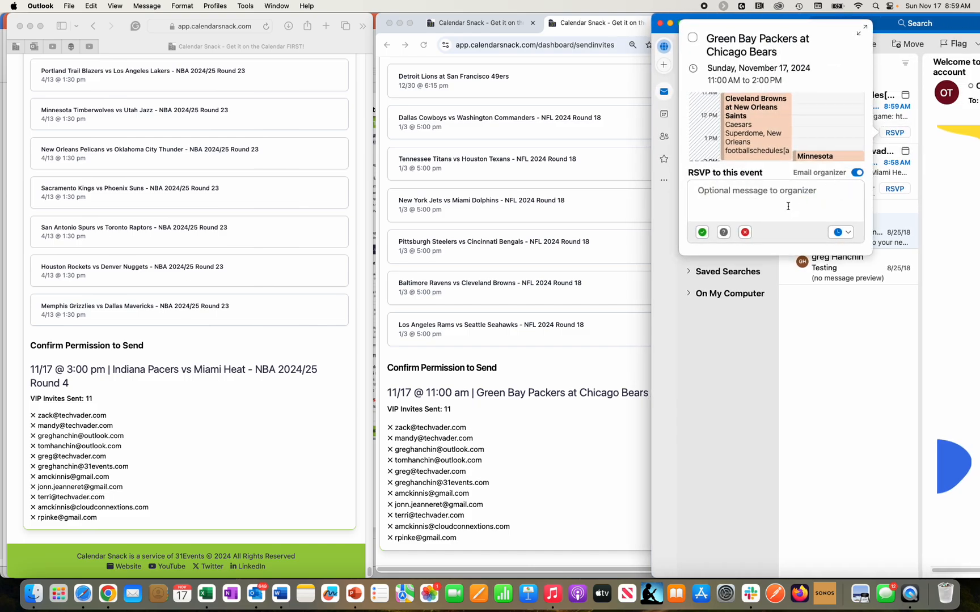
left_click(702, 232)
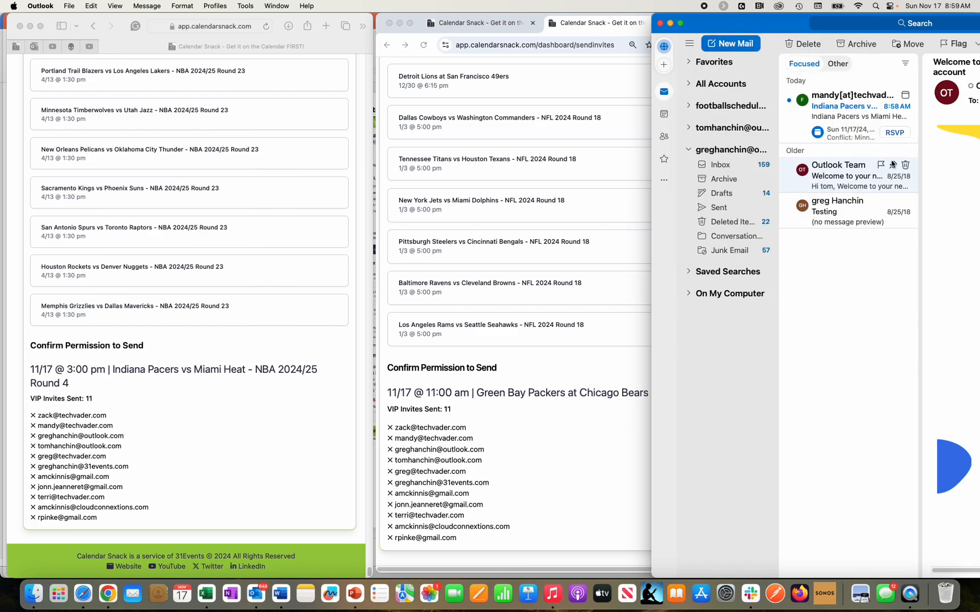
Accept the Indiana Pacers vs Miami Heat invitation in Outlook and move both mail windows off the NFL dashboard.
left_click(894, 132)
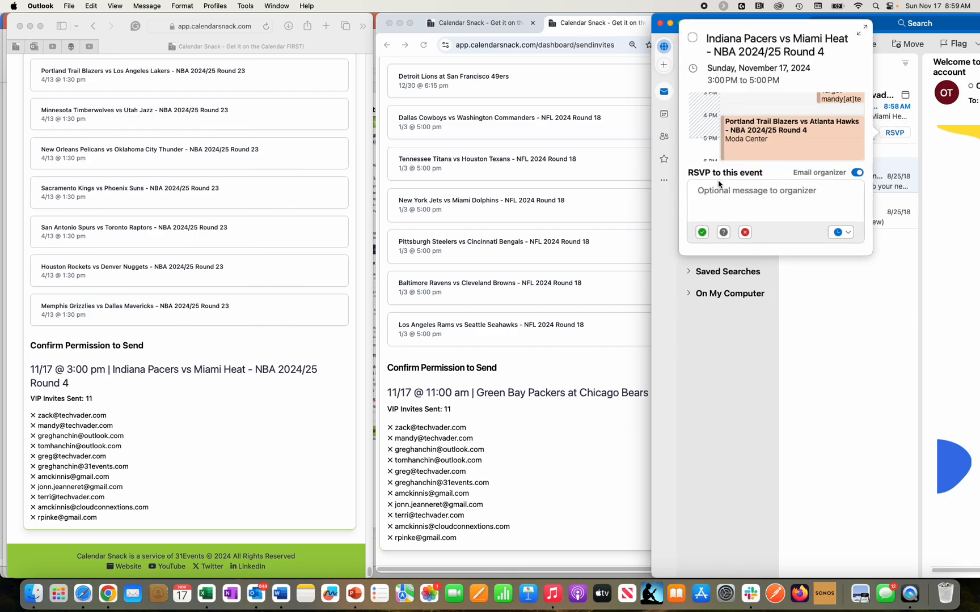
left_click(701, 232)
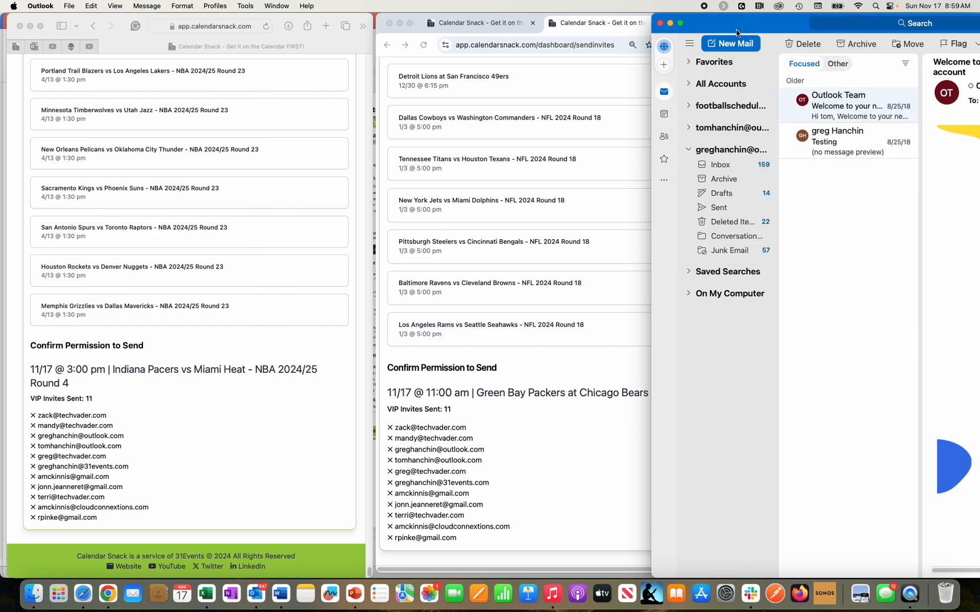
left_click_drag(736, 33, 859, 28)
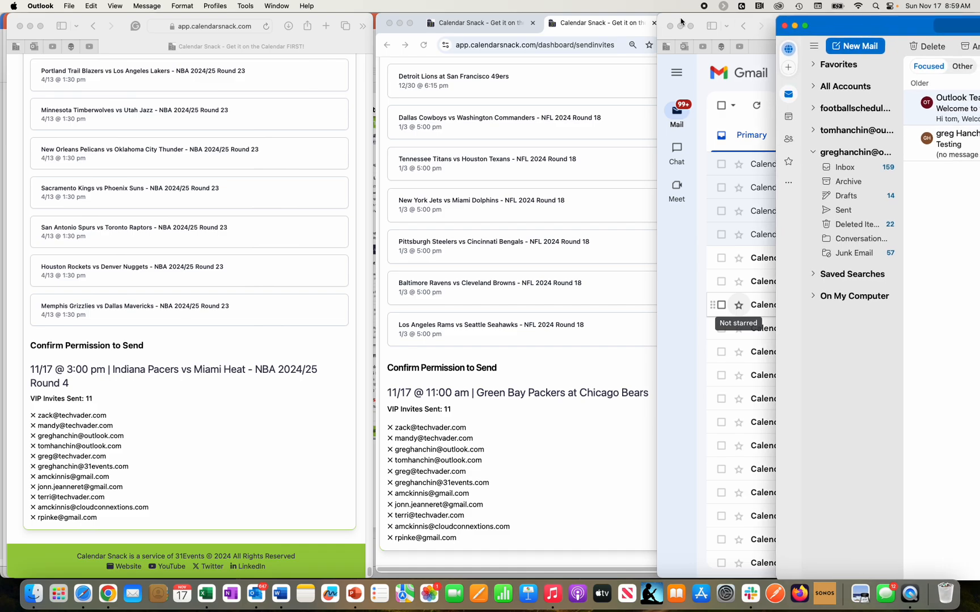
left_click_drag(681, 21, 789, 21)
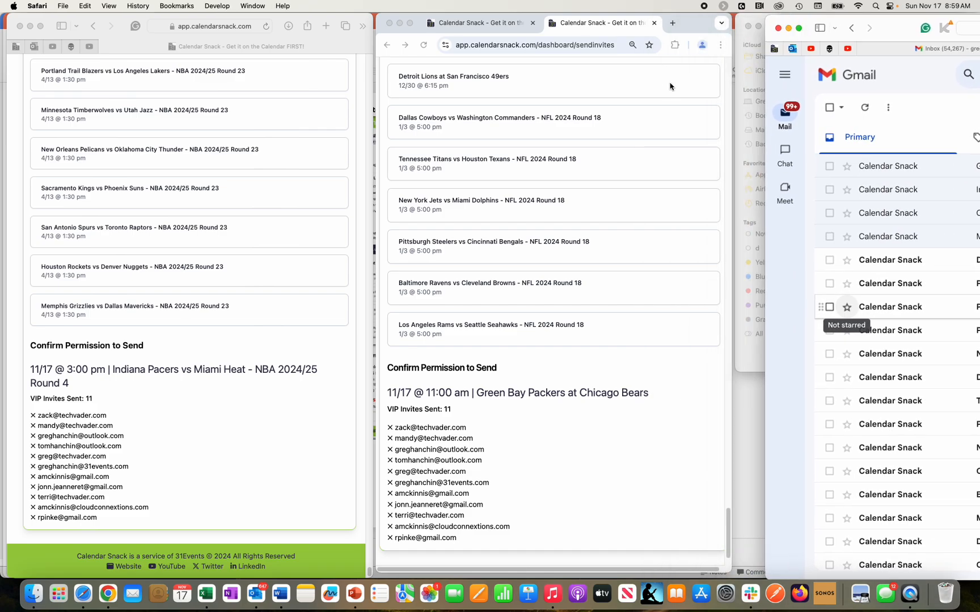
Open the reports on the NFL dashboard and filter the events to November 17, 2024.
scroll(669, 86, "up", 10)
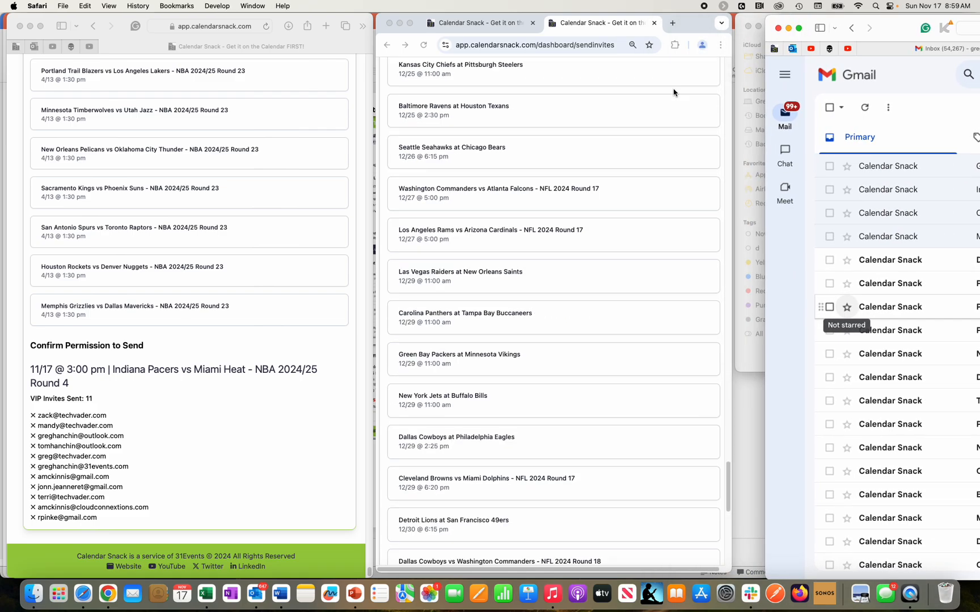
left_click(727, 465)
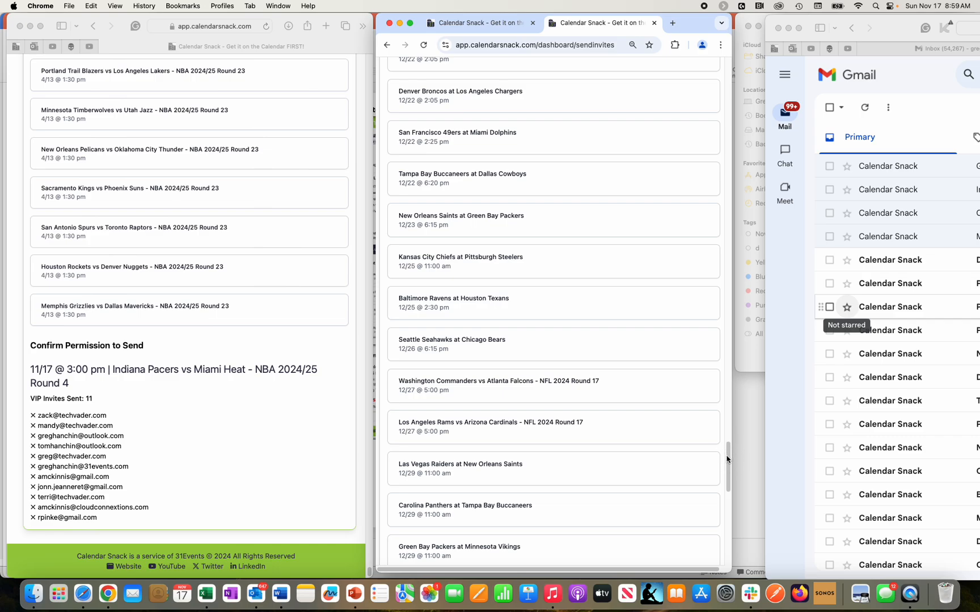
left_click_drag(727, 460, 757, 59)
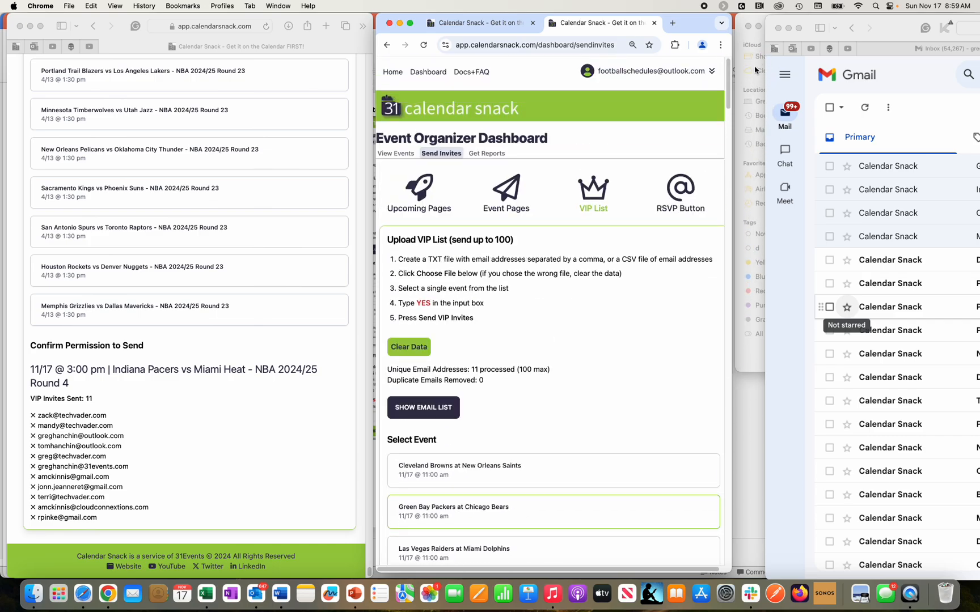
left_click(477, 159)
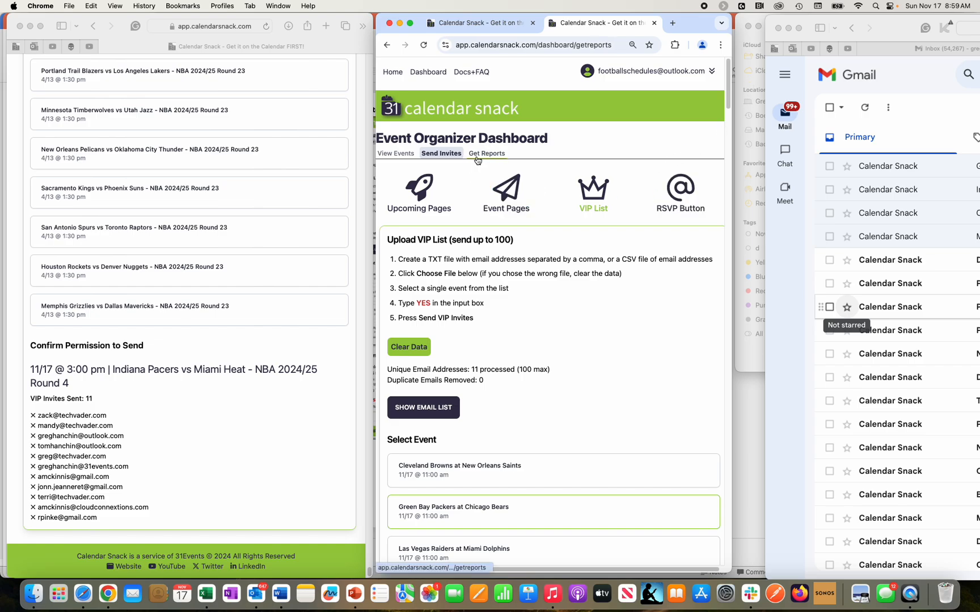
scroll(439, 340, "down", 5)
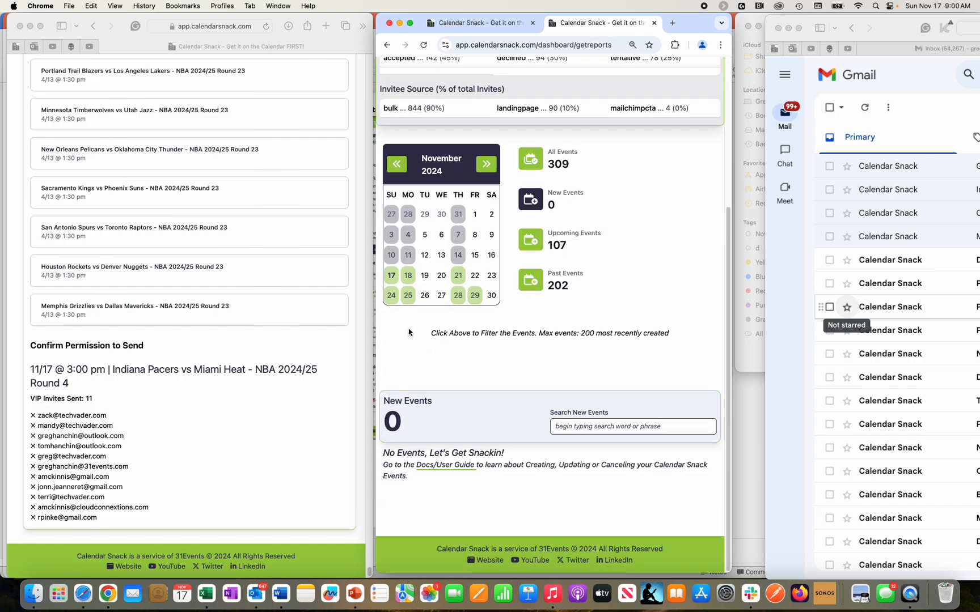
left_click(391, 276)
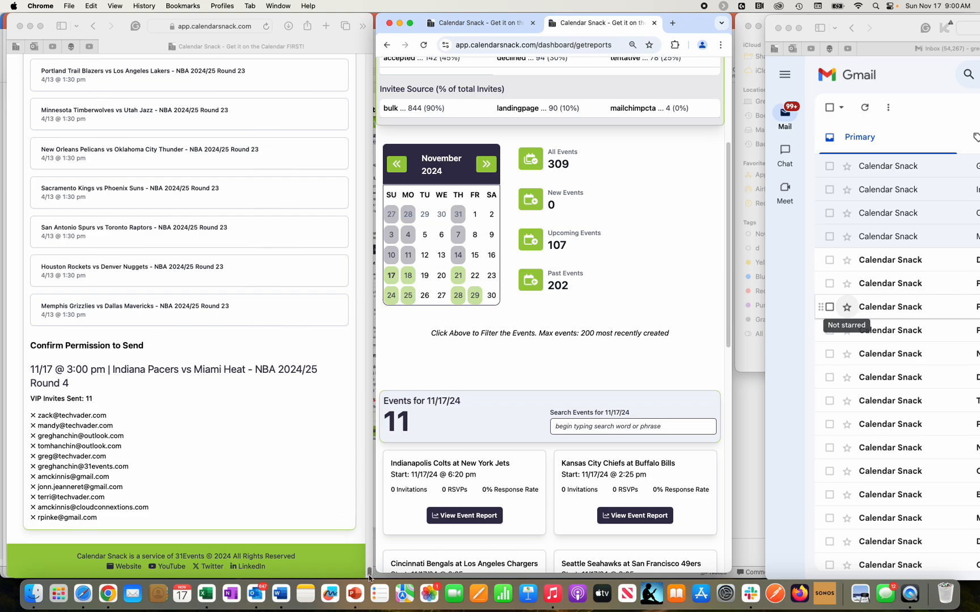
Open the reports on the NBA dashboard and filter the events to November 17, 2024.
left_click_drag(368, 575, 368, 53)
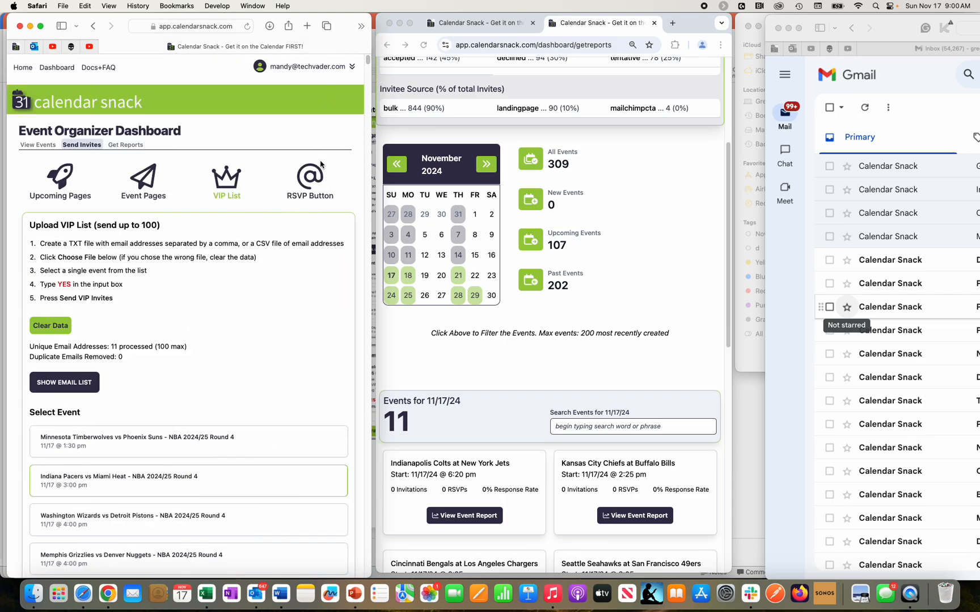
left_click(135, 145)
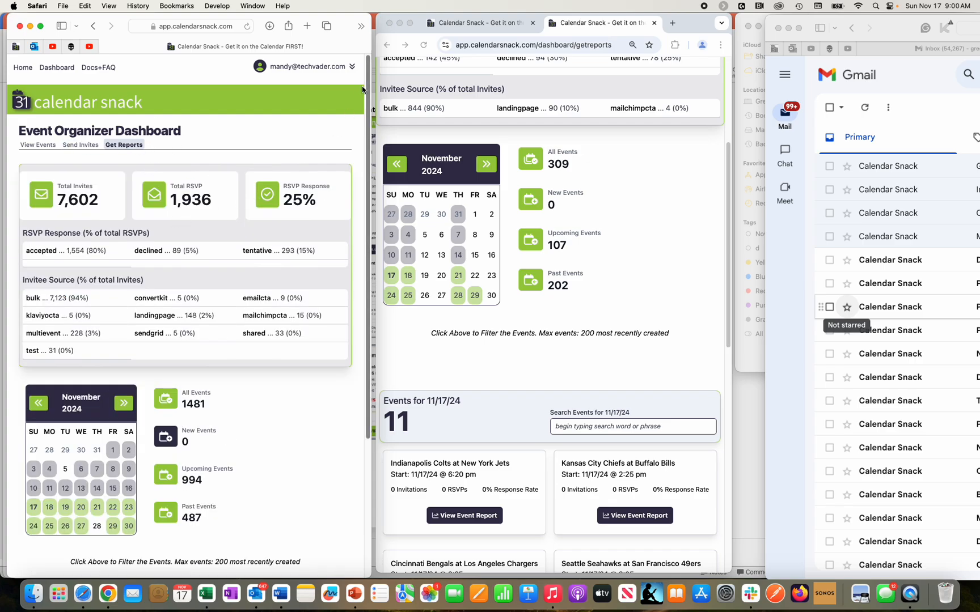
left_click_drag(371, 94, 362, 157)
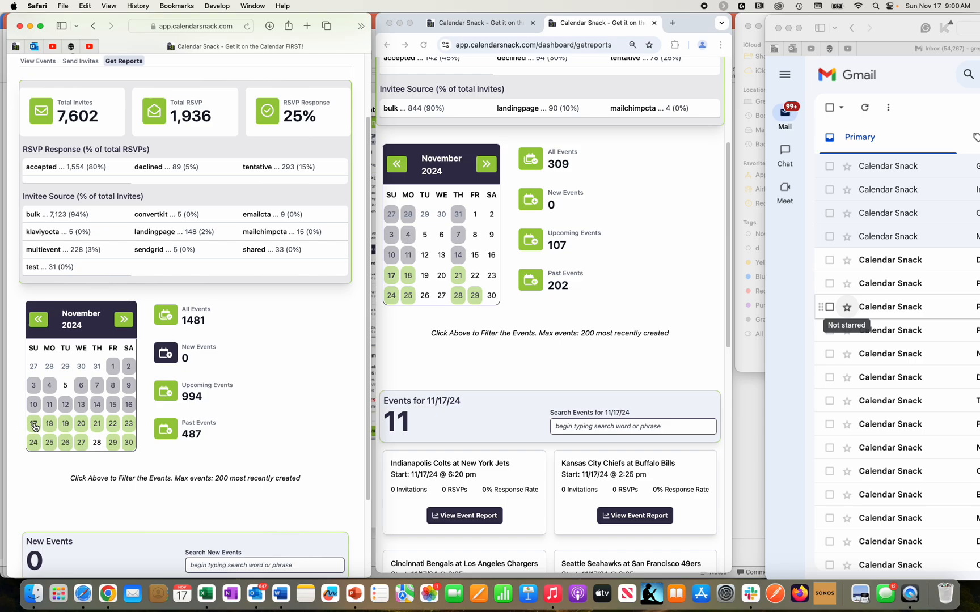
left_click(34, 424)
scroll(149, 405, "down", 3)
scroll(150, 405, "down", 3)
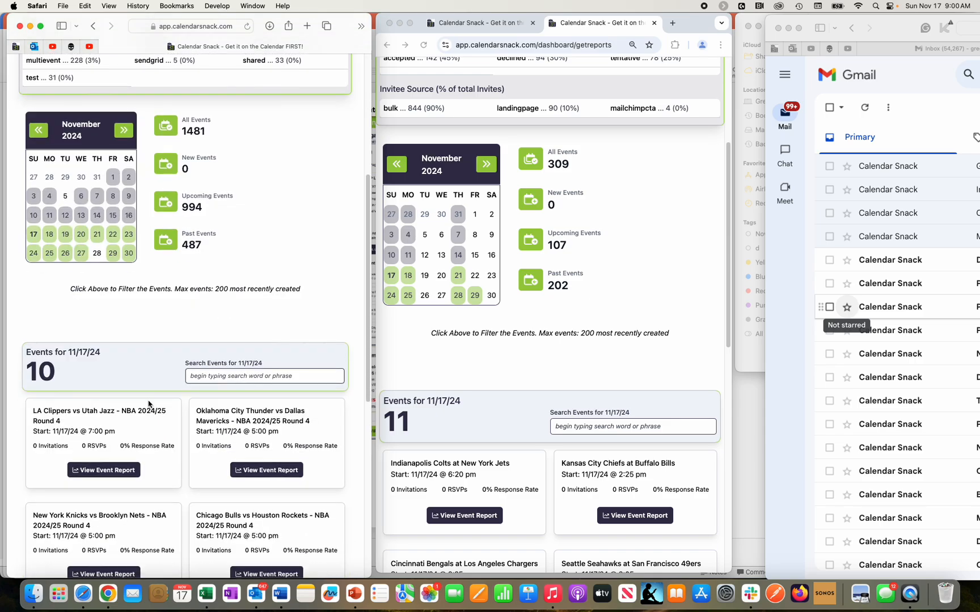
scroll(150, 405, "down", 3)
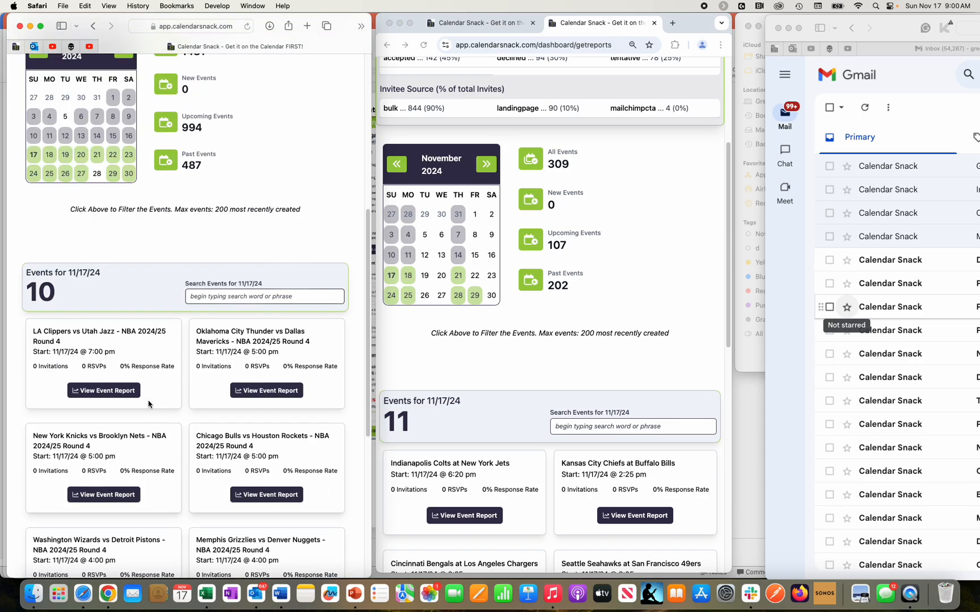
Move the Gmail window further into view and search the NBA dashboard's November 17, 2024 events for "pacer".
left_click(892, 31)
left_click_drag(892, 31, 834, 15)
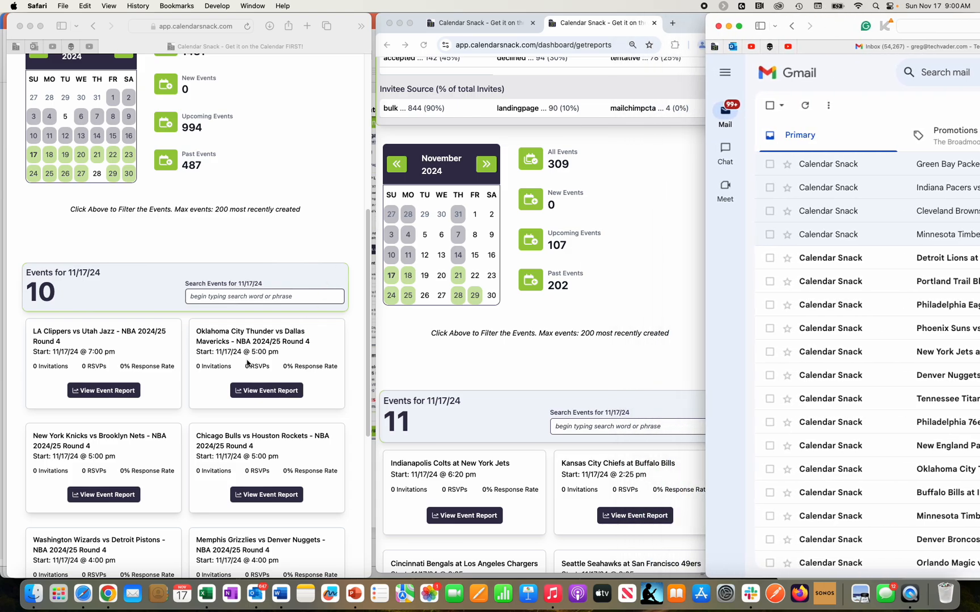
scroll(249, 363, "down", 3)
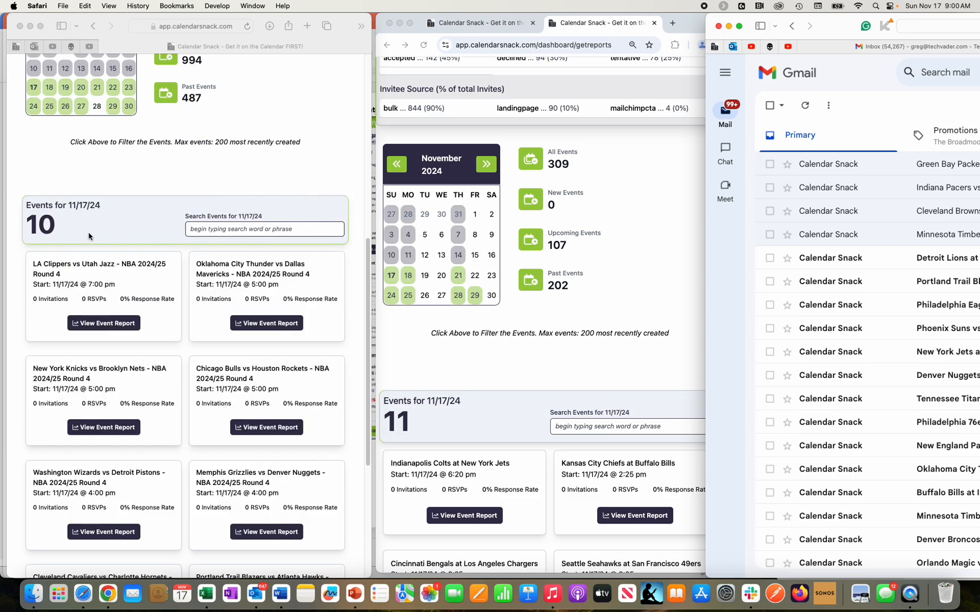
scroll(89, 236, "down", 2)
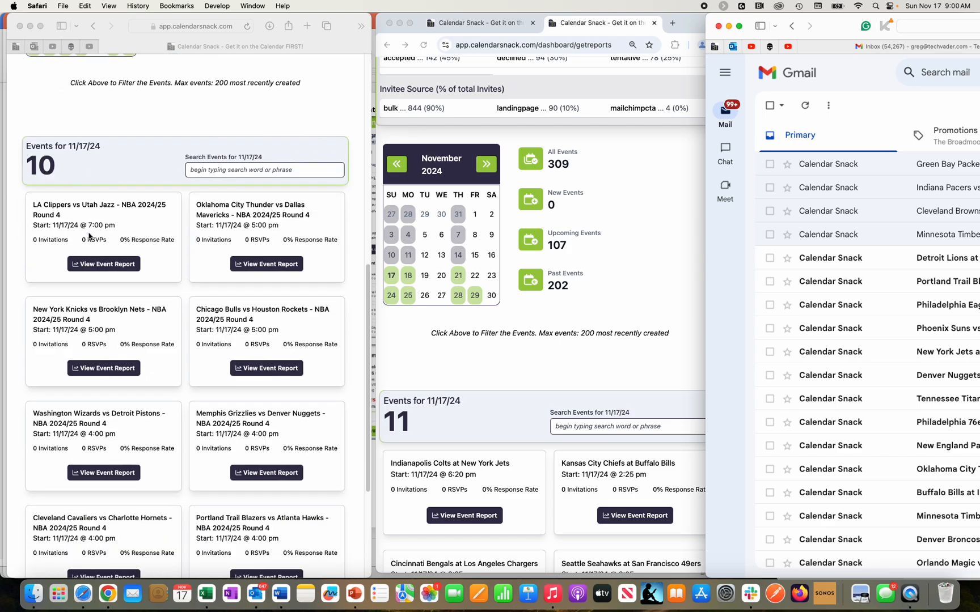
scroll(89, 237, "down", 2)
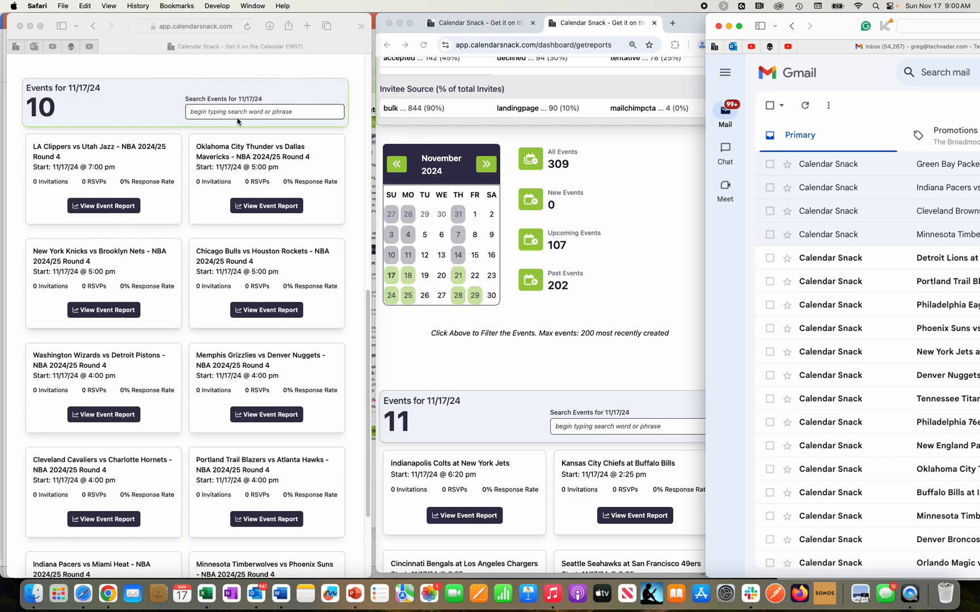
left_click(231, 117)
left_click(234, 112)
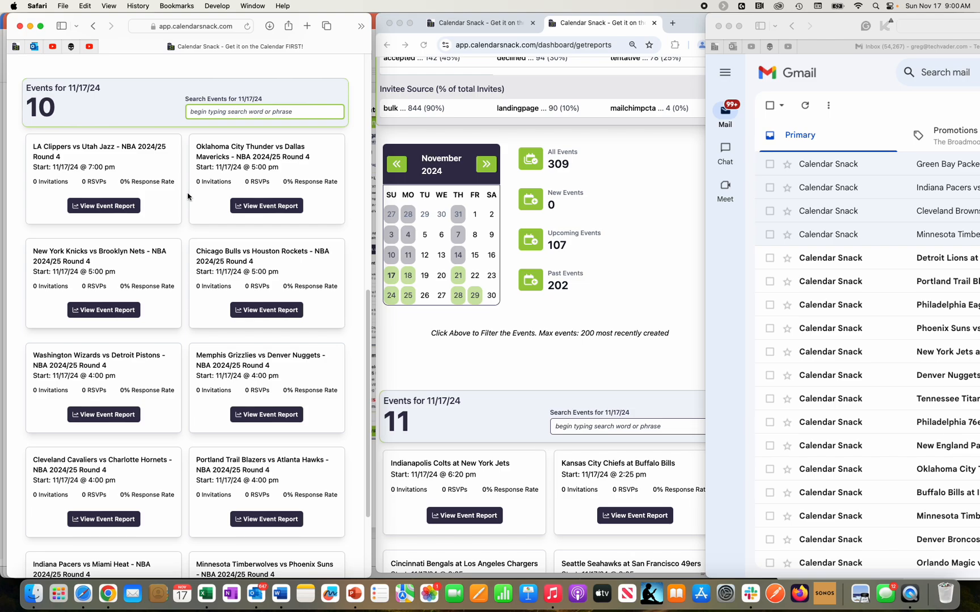
type("pacer")
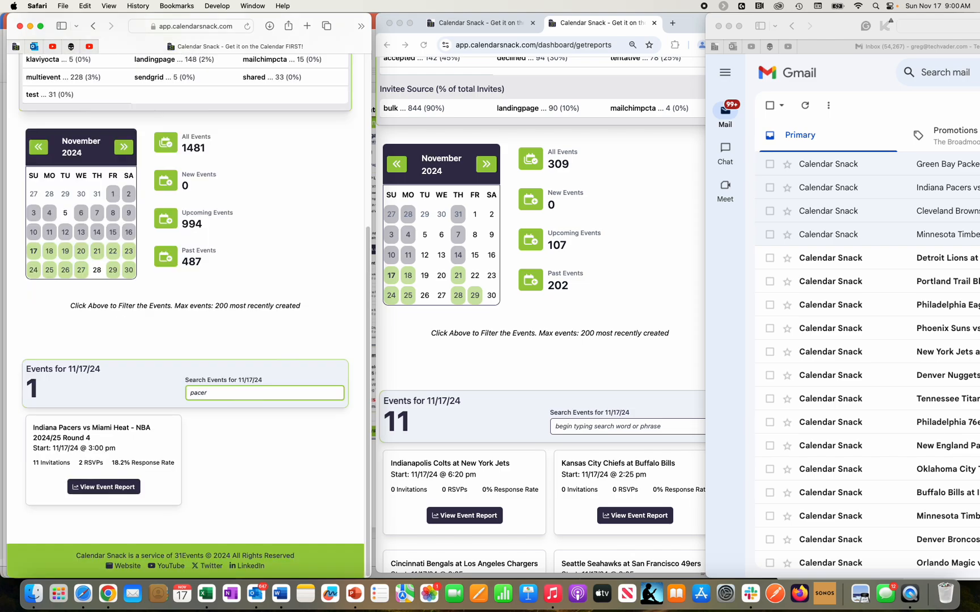
Open the Indiana Pacers vs Miami Heat event report and highlight its accepted RSVP figure.
left_click(90, 487)
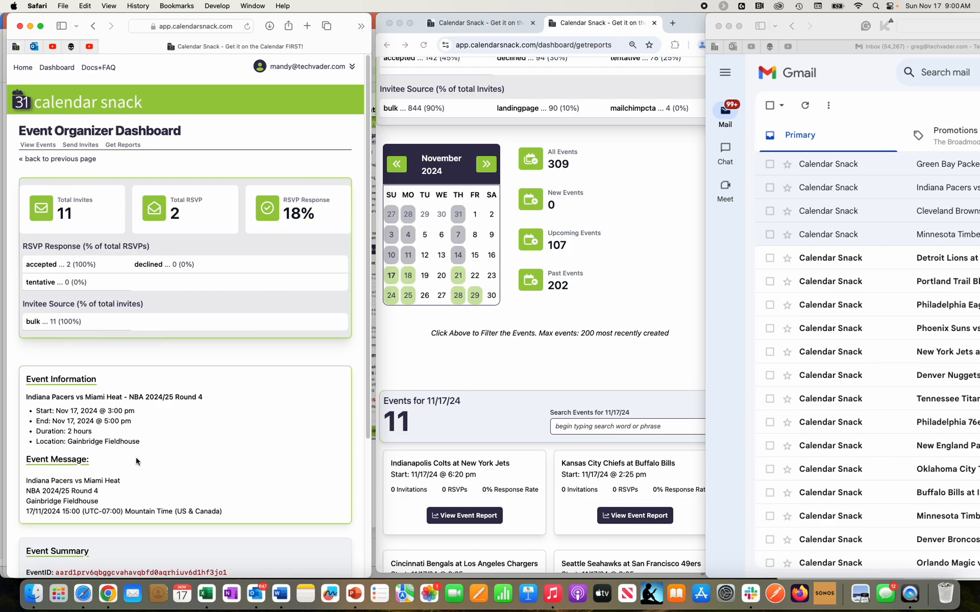
scroll(137, 461, "down", 3)
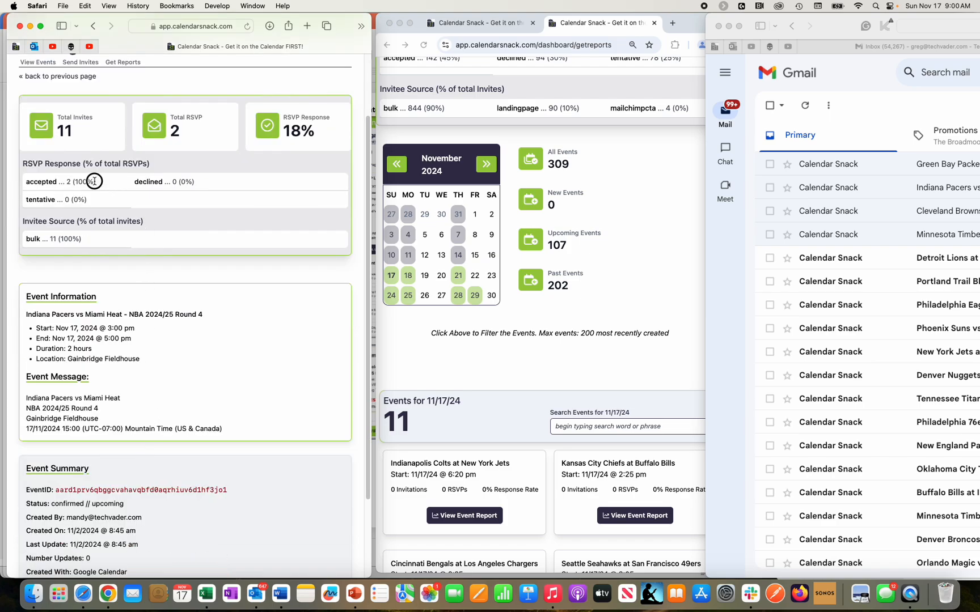
left_click_drag(94, 181, 61, 181)
scroll(106, 259, "up", 3)
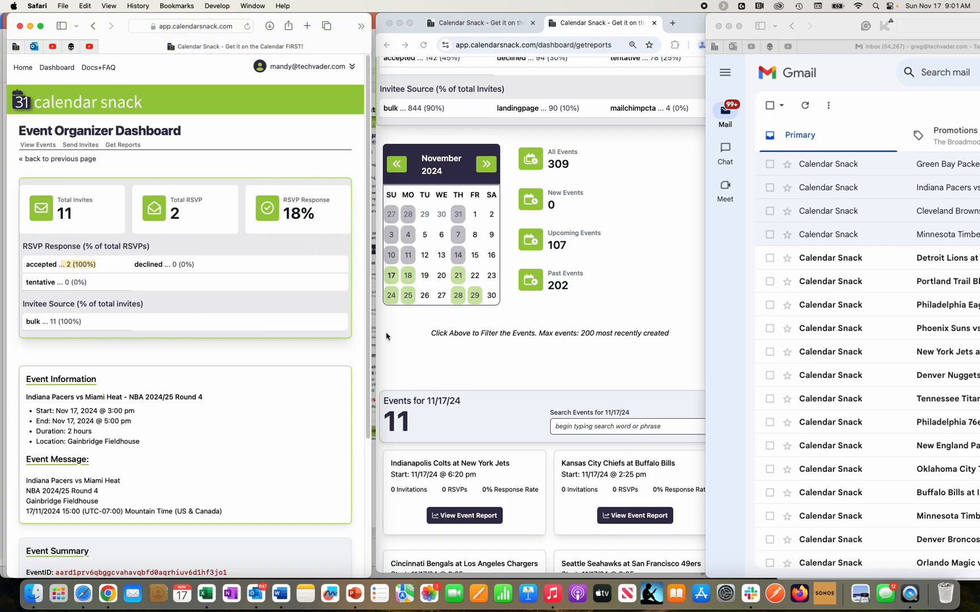
Open the Green Bay Packers at Chicago Bears invitation in the Gmail inbox.
left_click(397, 343)
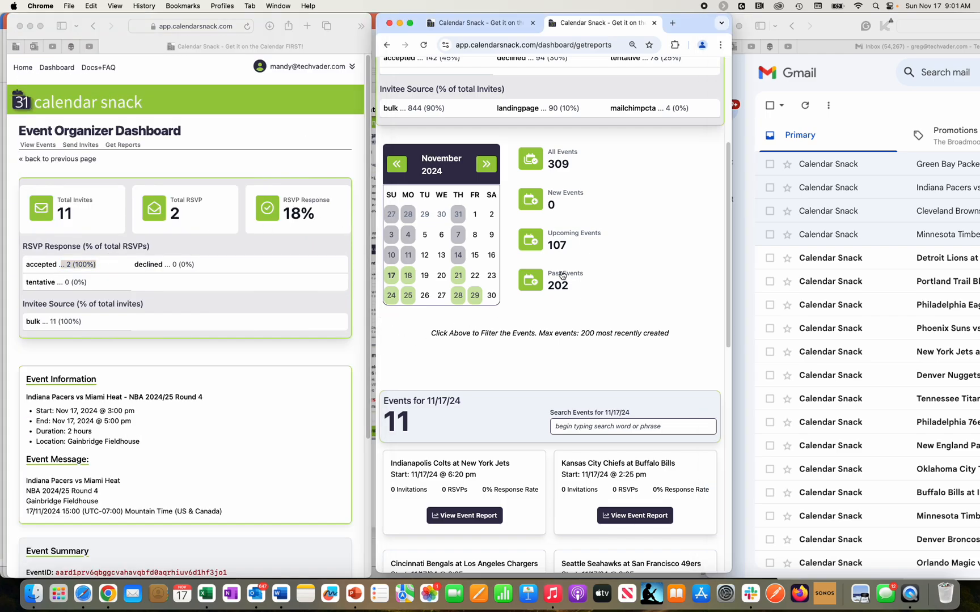
left_click(894, 166)
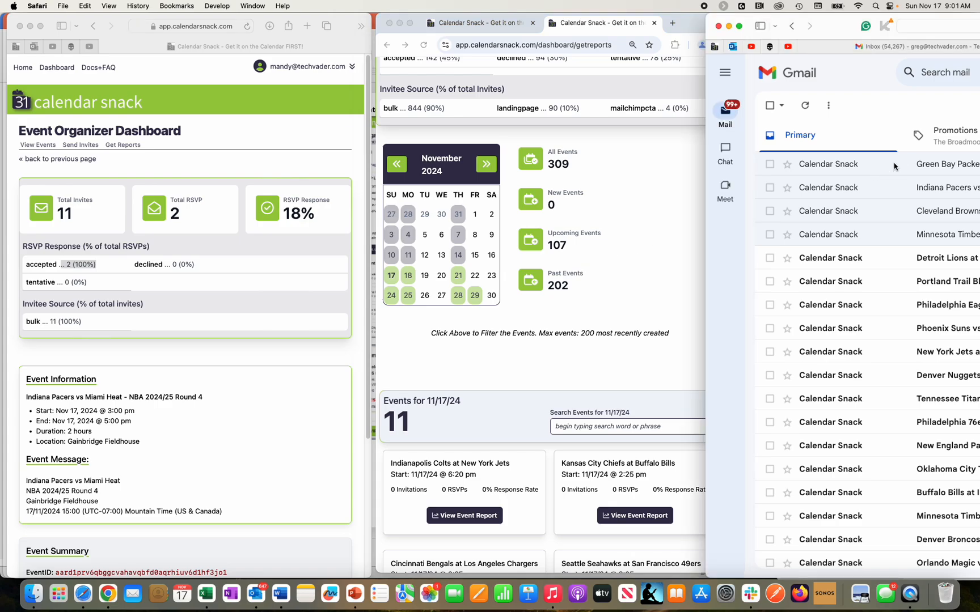
left_click(888, 164)
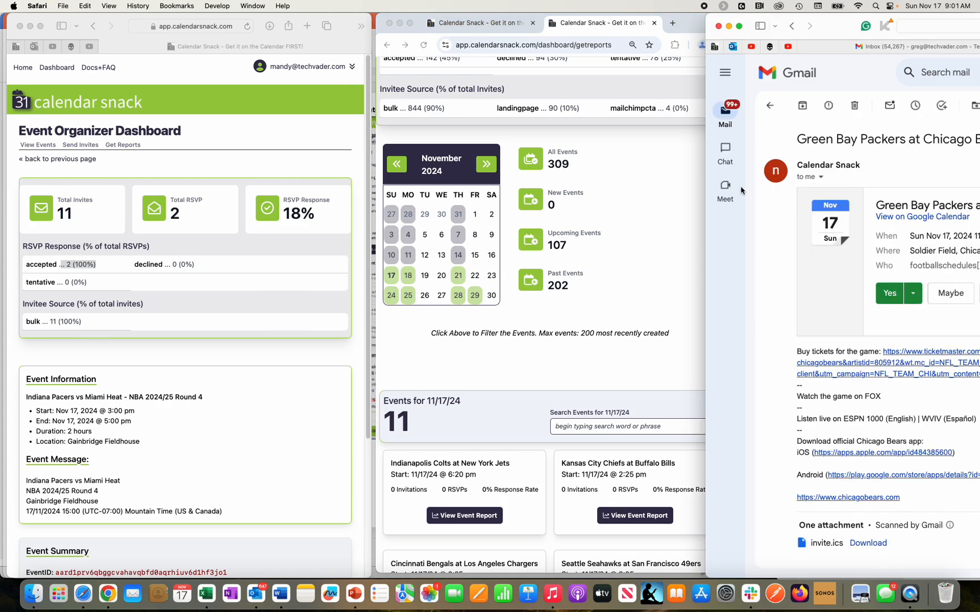
Search the NFL dashboard's November 17, 2024 events for "pack" and open the Green Bay Packers at Chicago Bears event report.
left_click(625, 213)
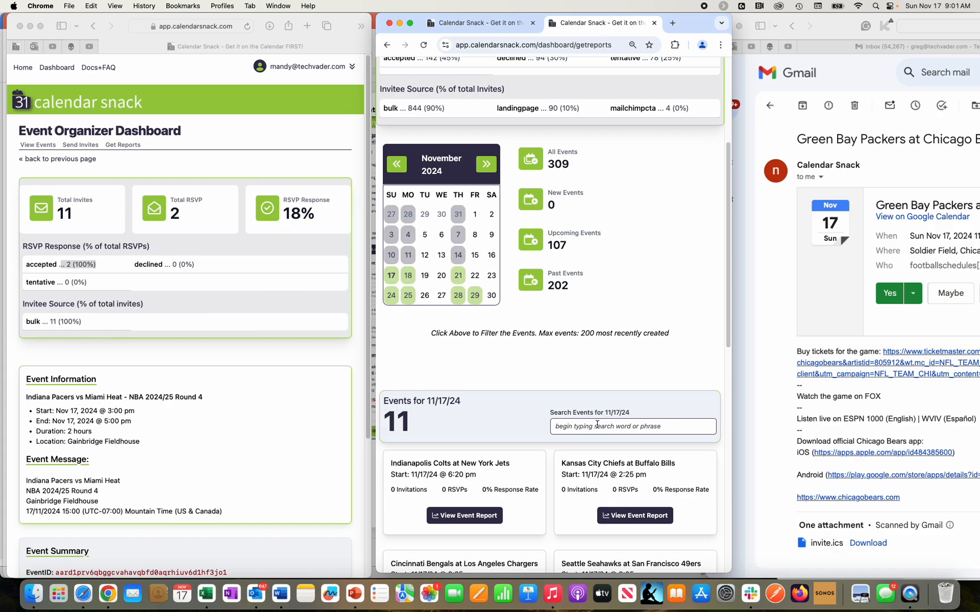
left_click(591, 422)
type("pack")
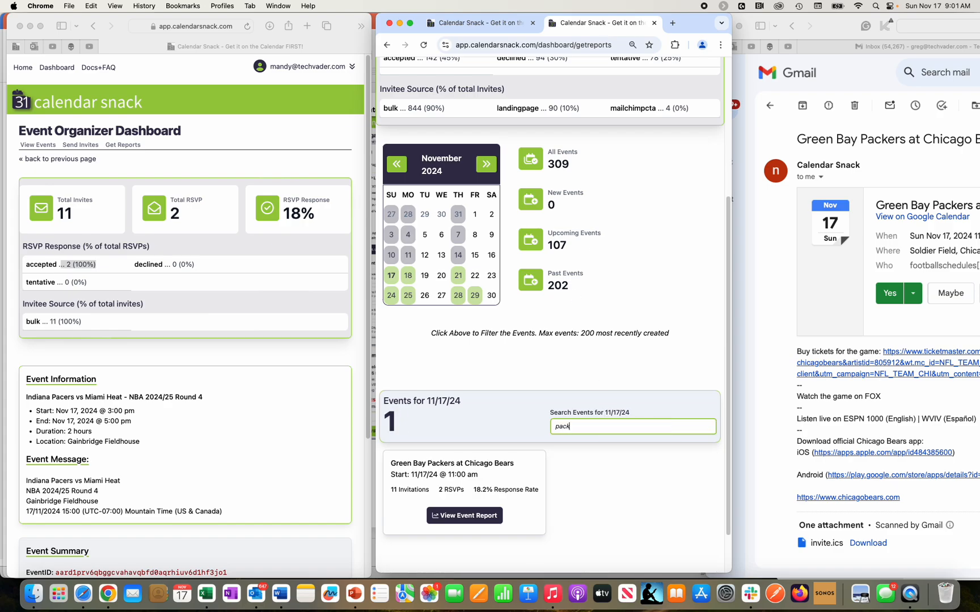
left_click(489, 516)
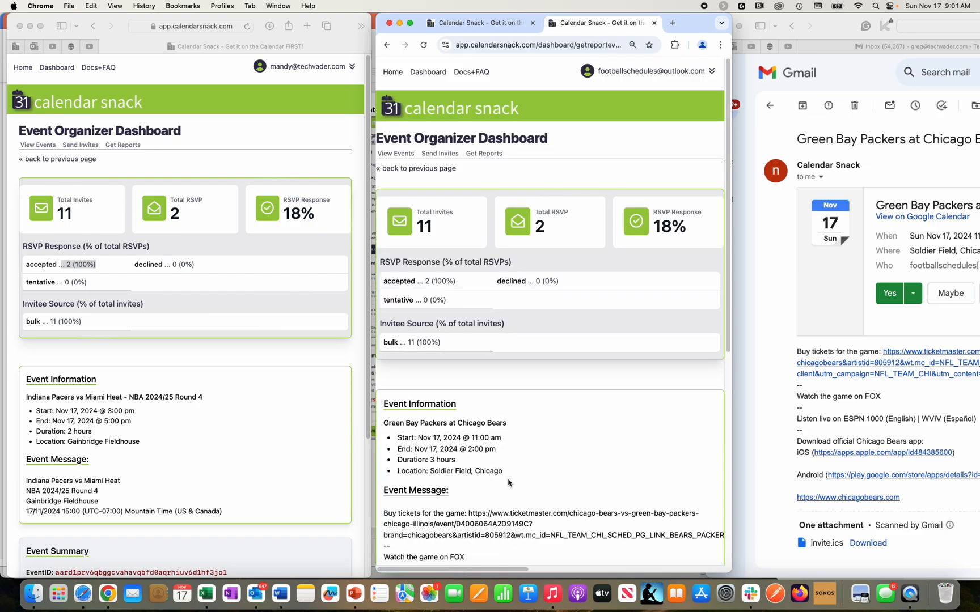
Highlight the total RSVP figure in the Packers report and examine the Event Summary of both game reports.
scroll(541, 404, "down", 1)
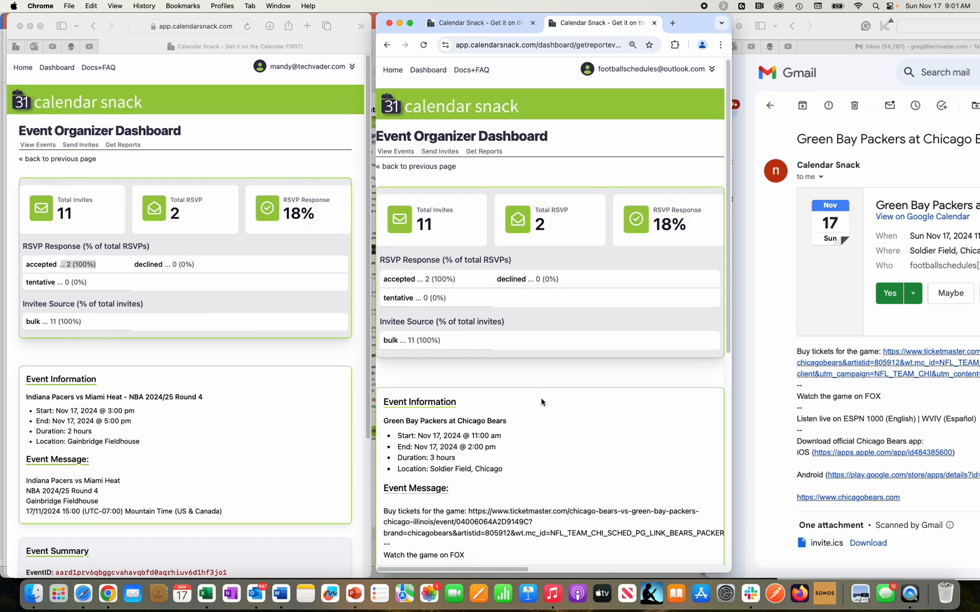
double_click(538, 225)
scroll(543, 279, "down", 10)
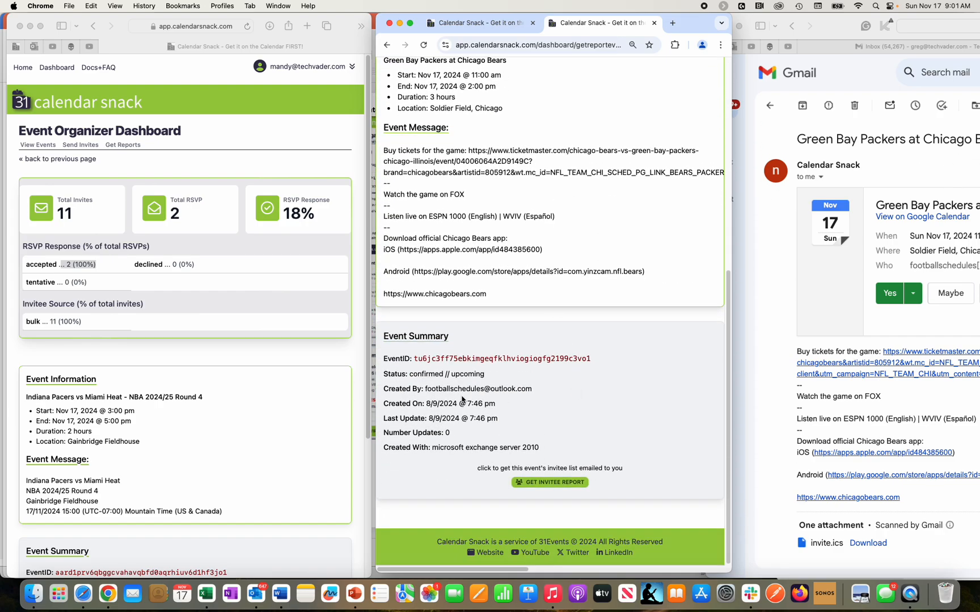
scroll(163, 432, "down", 5)
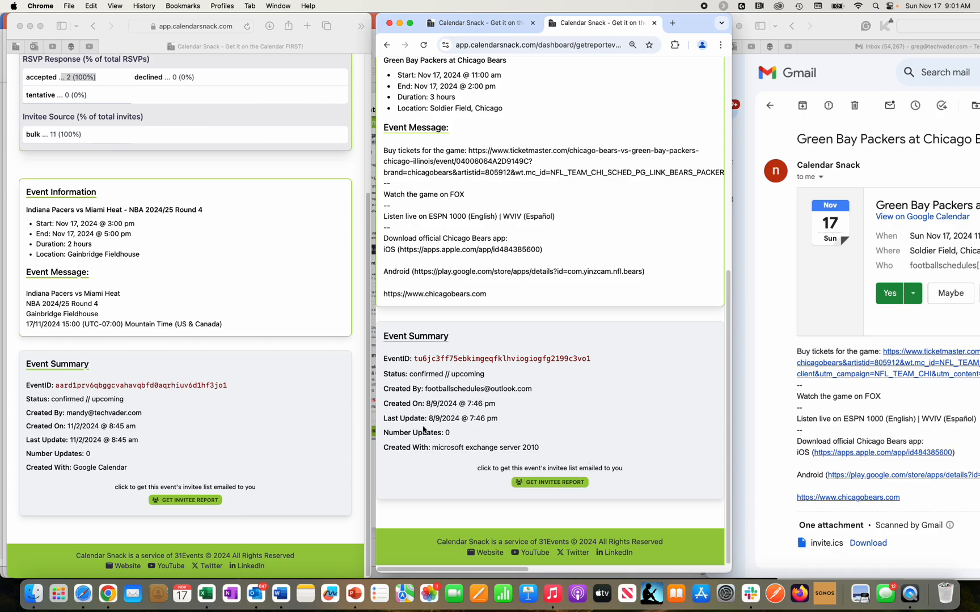
Return the NBA dashboard from the Pacers event report to its overall reports page.
left_click(286, 444)
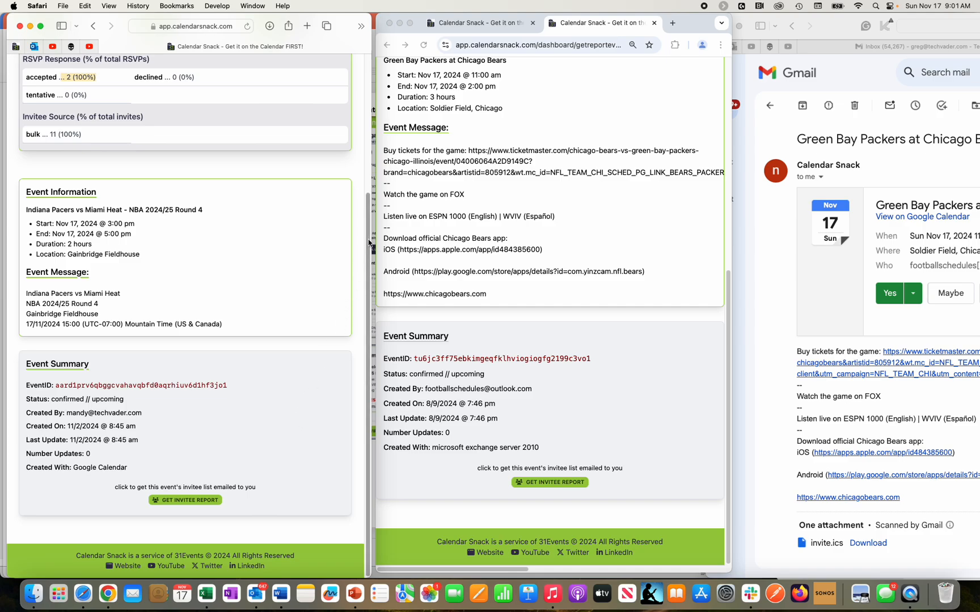
left_click_drag(368, 238, 366, 106)
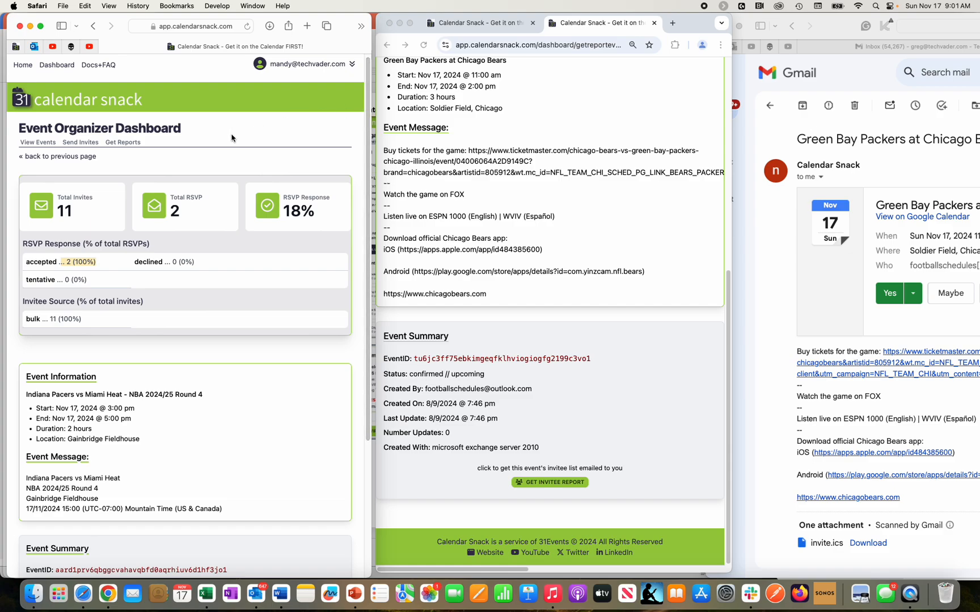
scroll(303, 351, "down", 1)
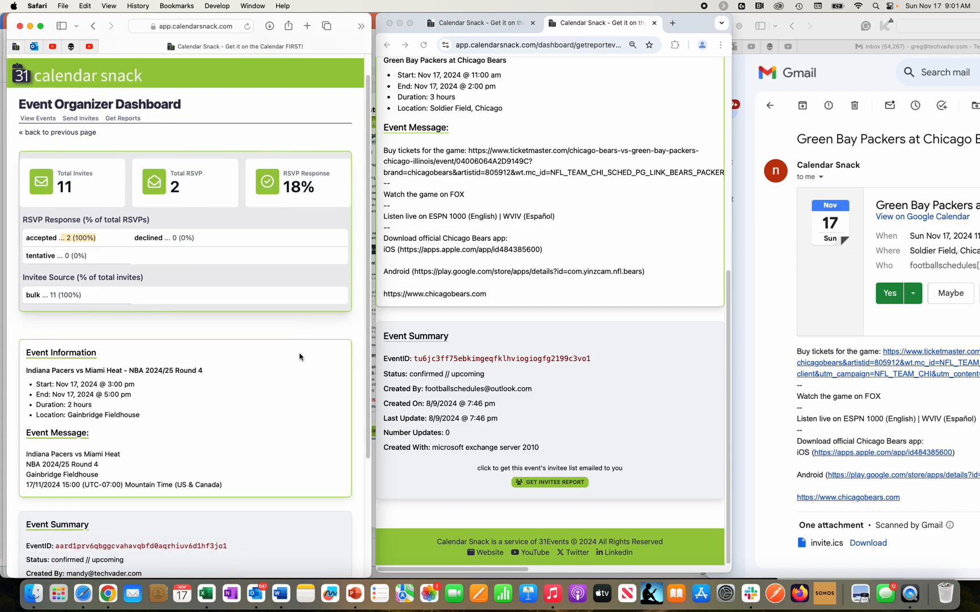
scroll(303, 351, "up", 1)
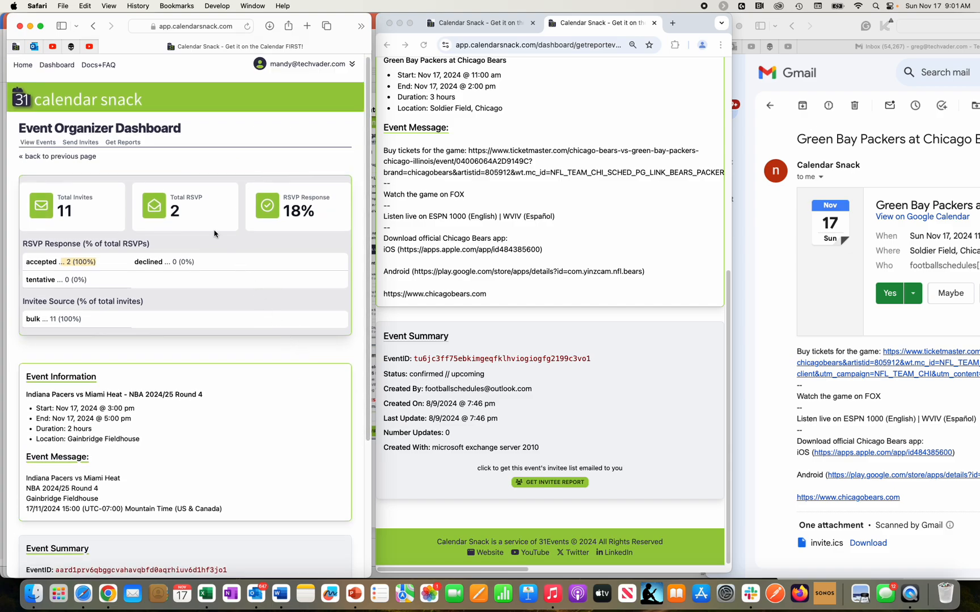
left_click(130, 143)
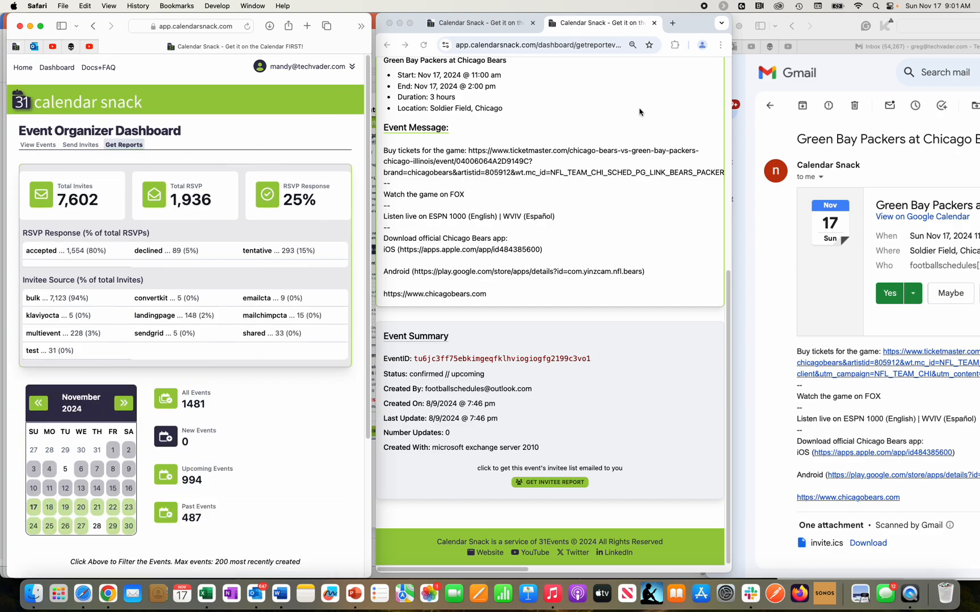
Return the NFL dashboard from the Packers event report to its overall reports page.
left_click(728, 287)
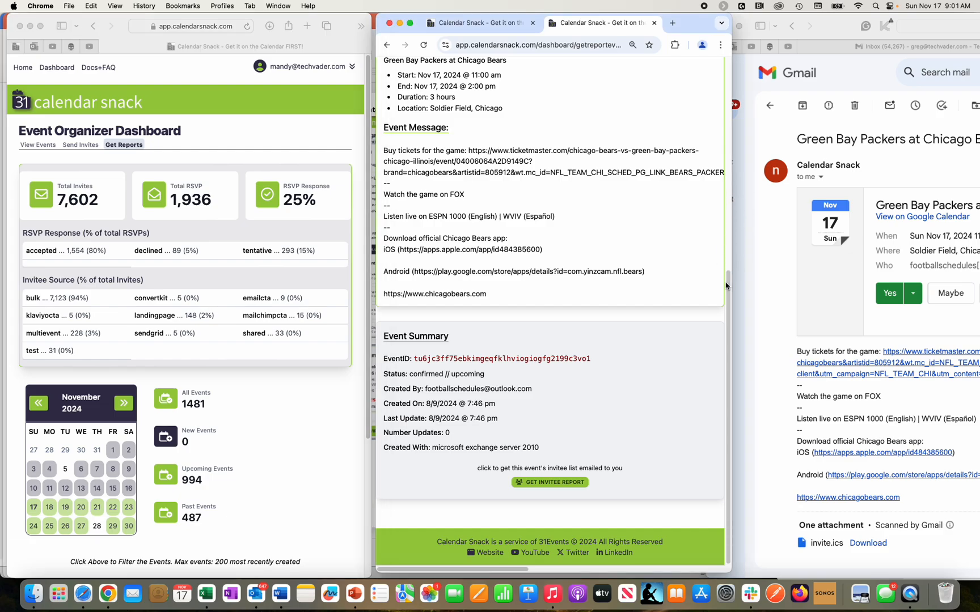
left_click_drag(728, 284, 746, 81)
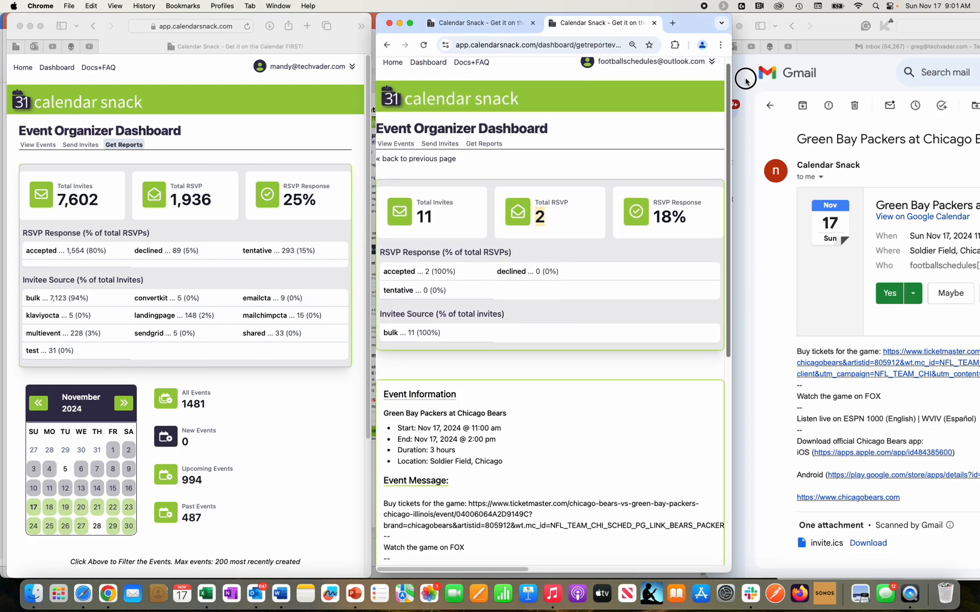
left_click(470, 145)
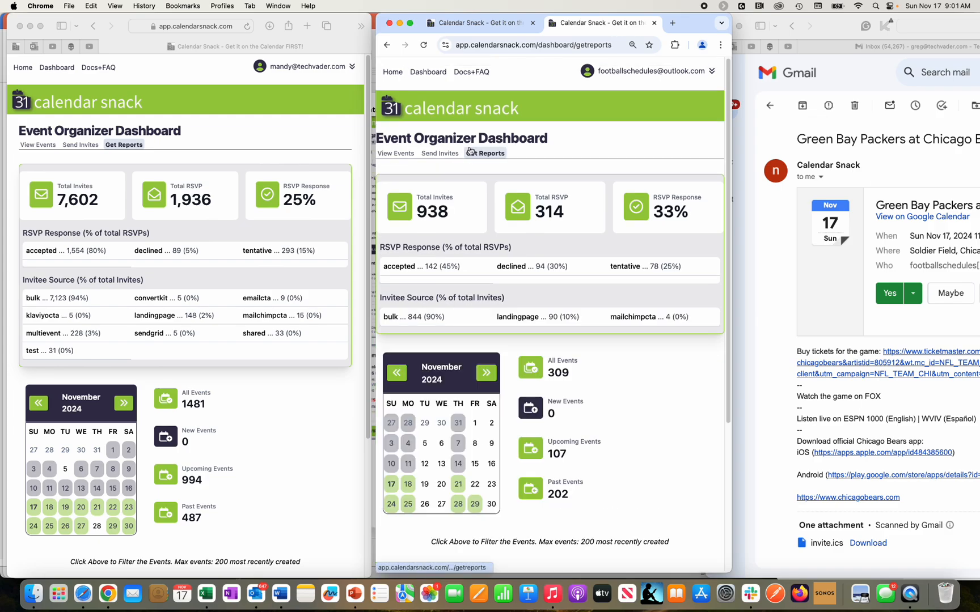
Filter the event lists on both the NBA and NFL report pages to Upcoming Events.
scroll(491, 223, "down", 1)
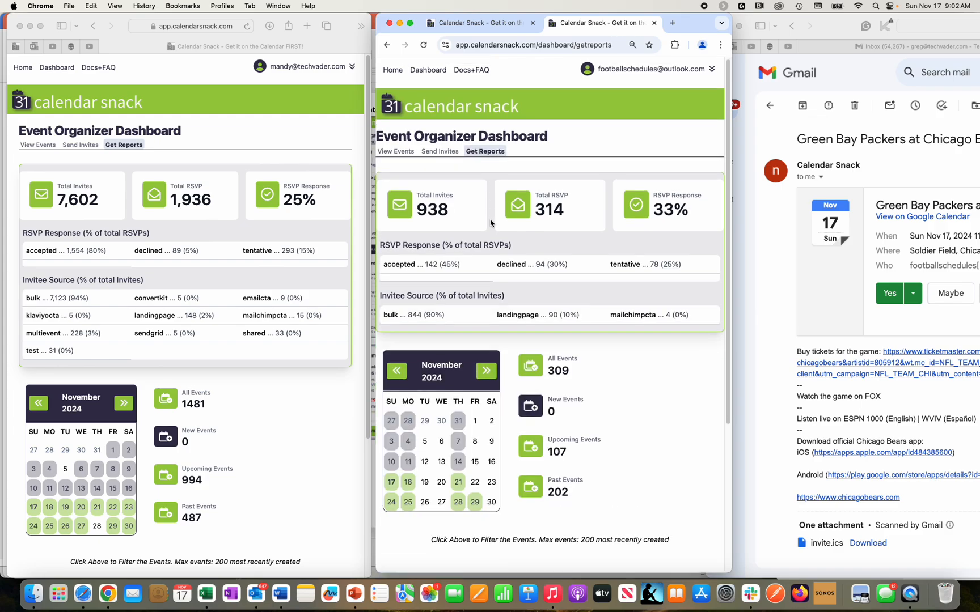
scroll(491, 222, "down", 2)
scroll(320, 347, "down", 5)
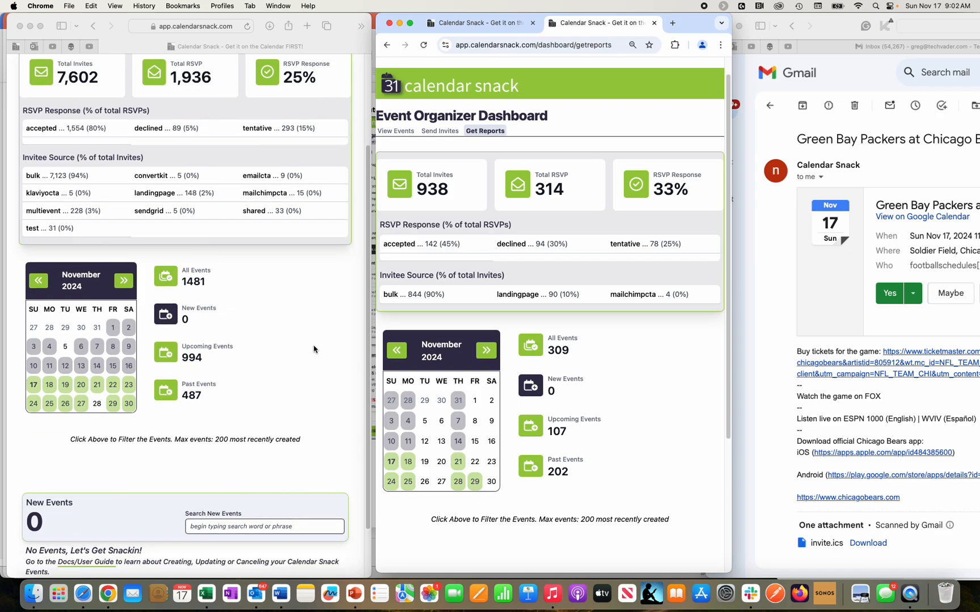
left_click(191, 357)
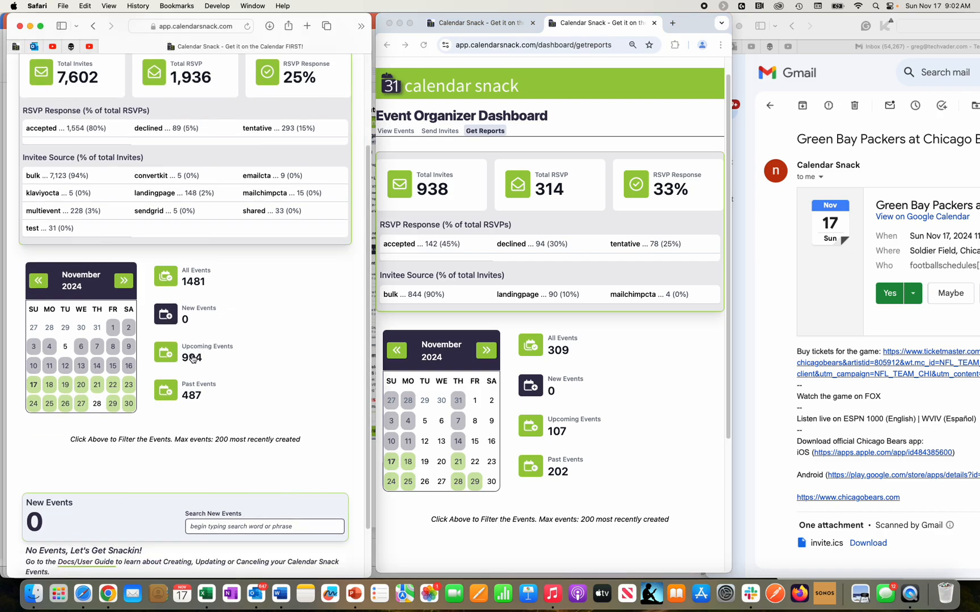
left_click(193, 358)
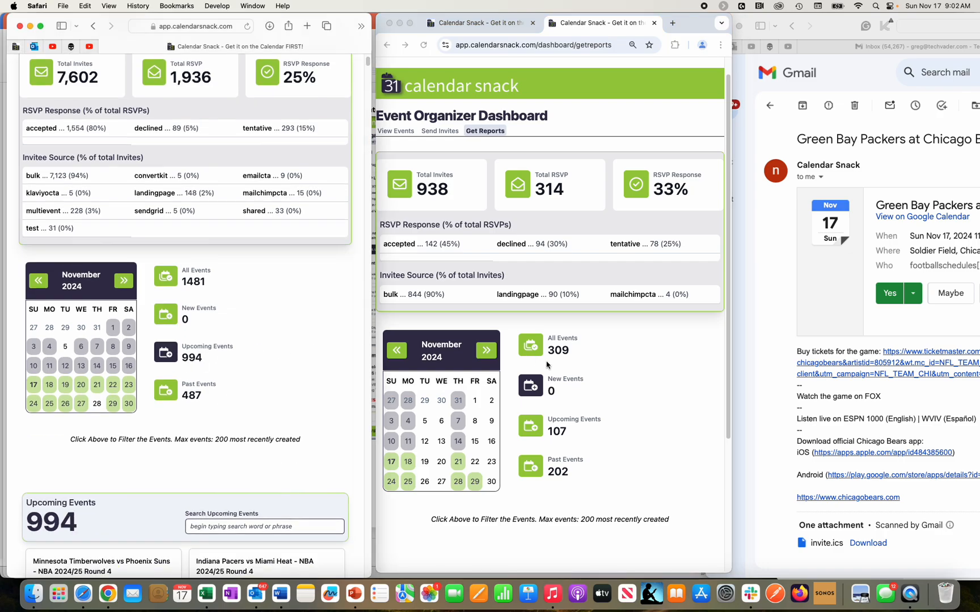
left_click(591, 422)
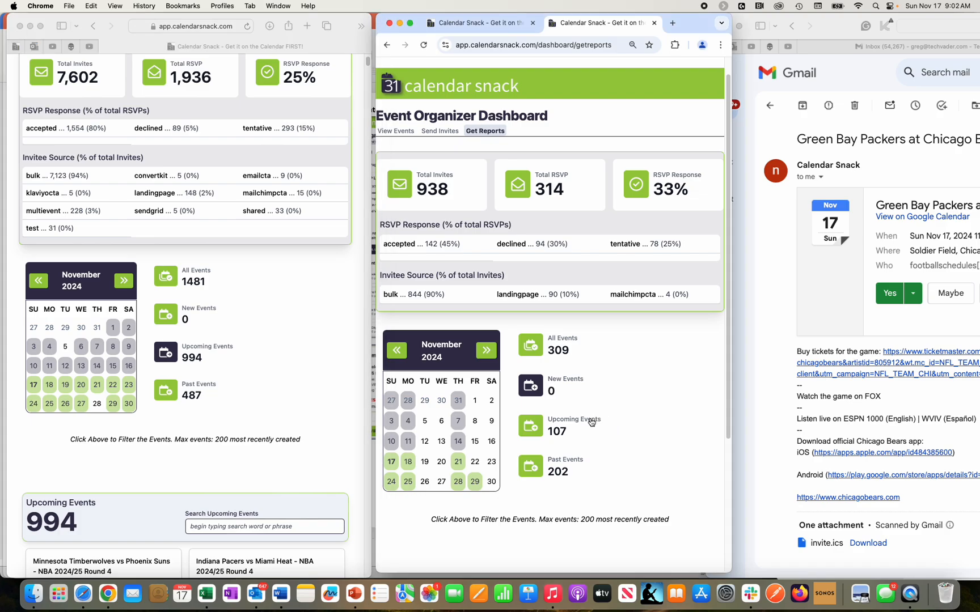
left_click(591, 423)
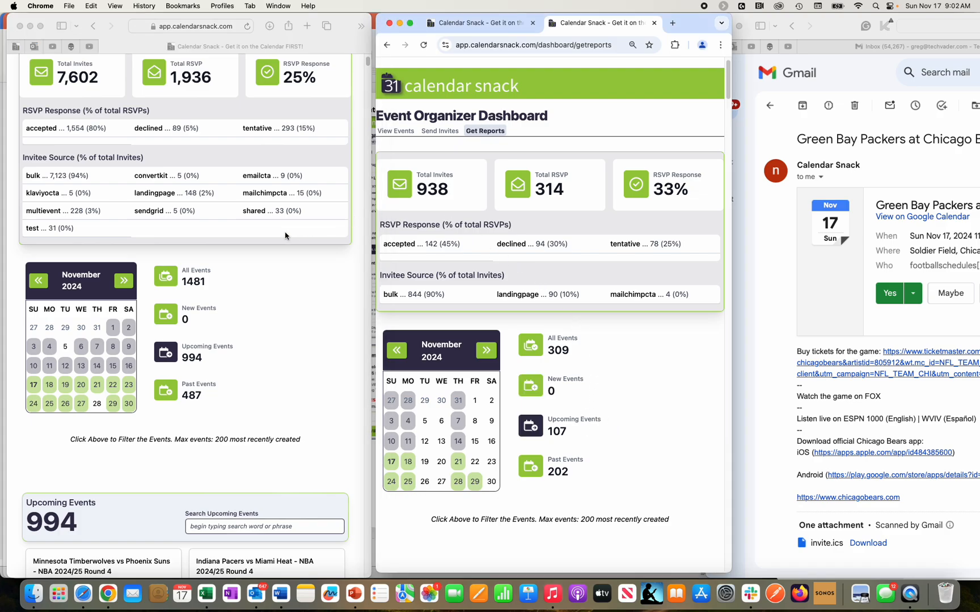
Examine the overall report totals on both dashboards, highlighting the Total RSVP and RSVP Response figures.
scroll(285, 235, "up", 5)
scroll(611, 300, "up", 1)
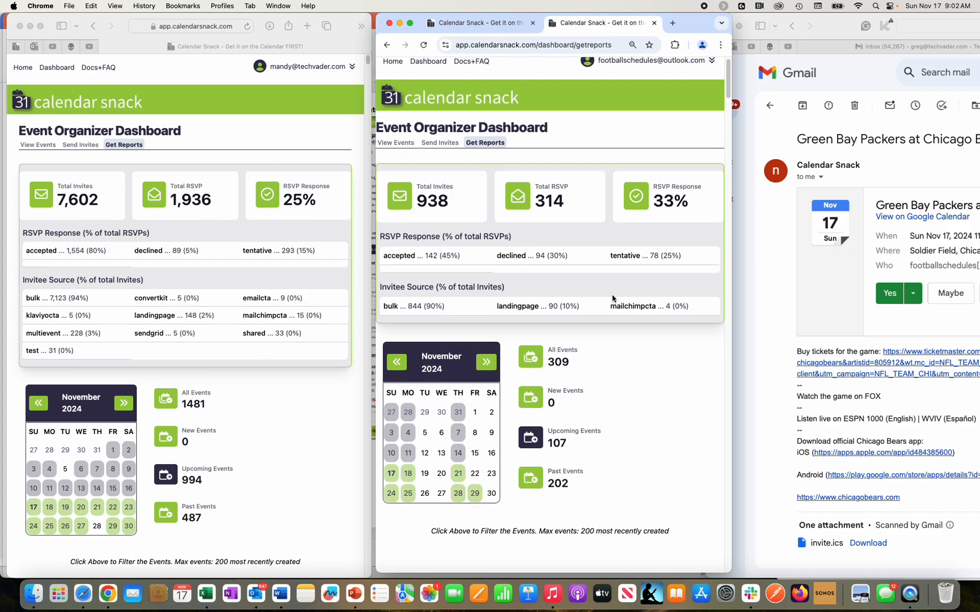
scroll(612, 299, "up", 1)
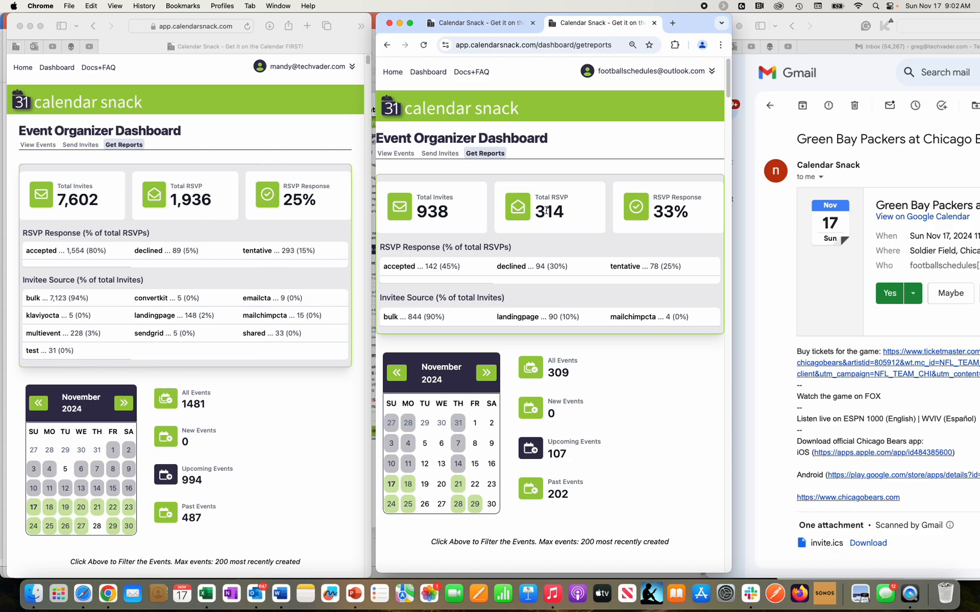
double_click(549, 210)
left_click(684, 219)
left_click(199, 198)
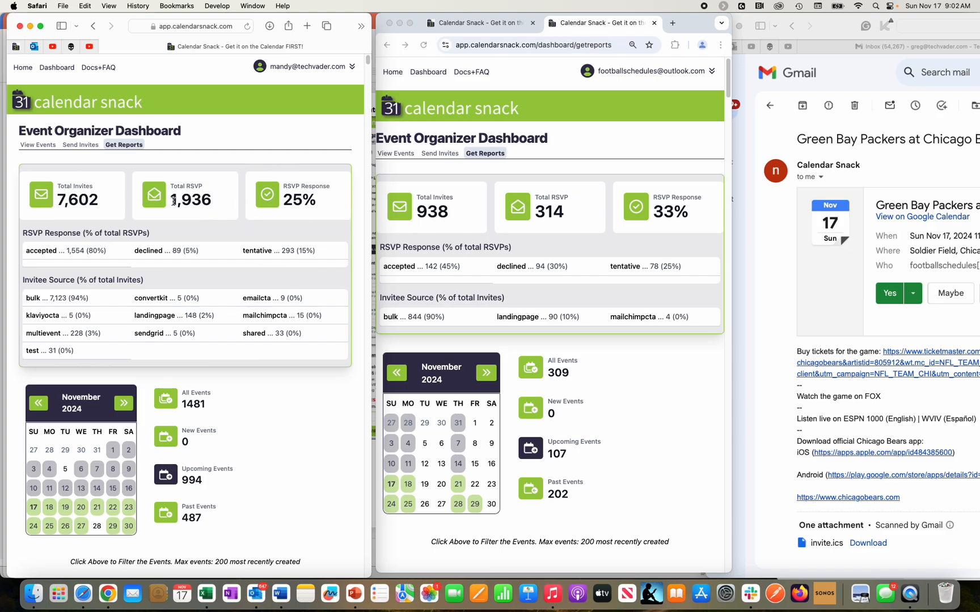
left_click_drag(174, 200, 243, 202)
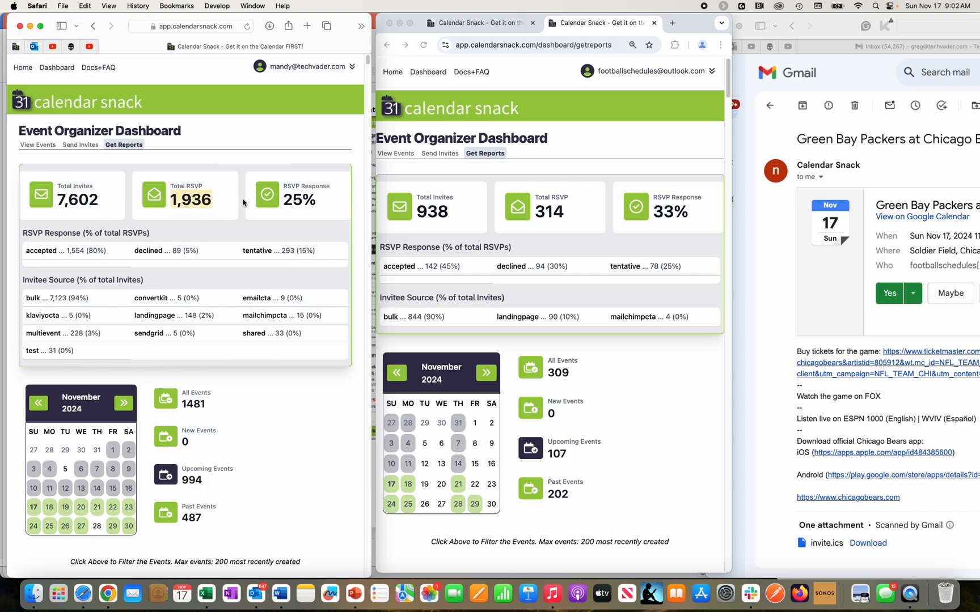
triple_click(315, 202)
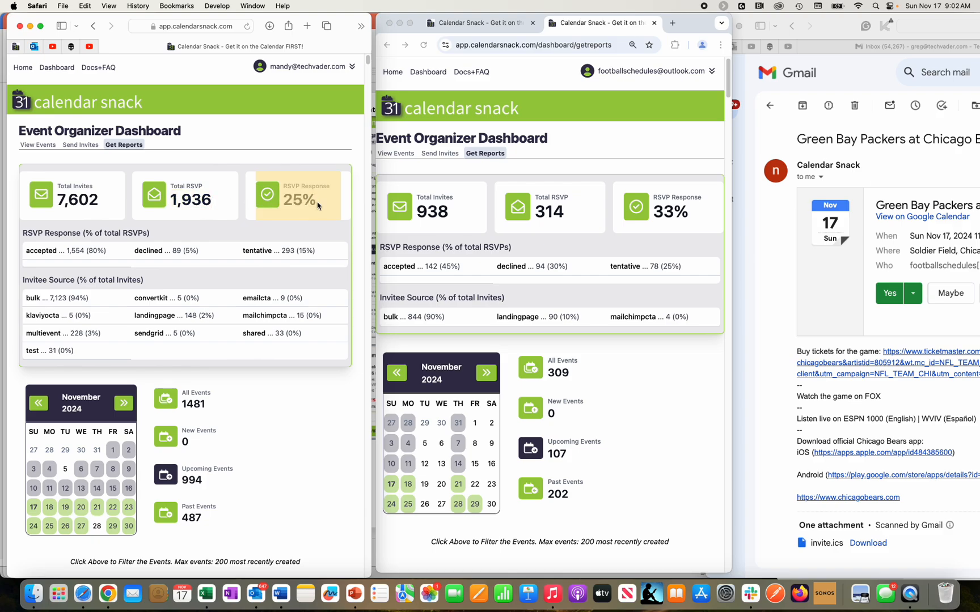